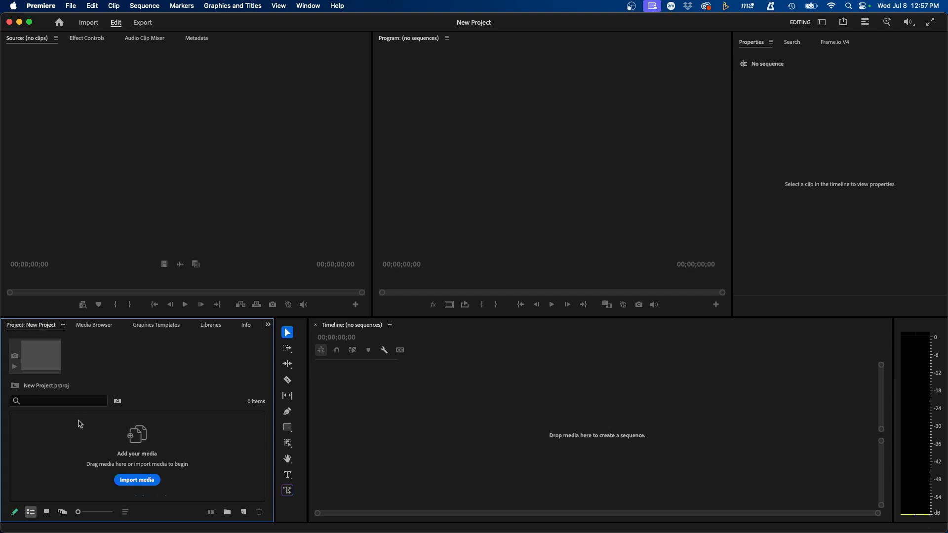
Step: Browse to Downloads > MEDIA POOL, preview its files, and import the whole folder
click(141, 479)
scroll(426, 237, down, 5)
click(425, 244)
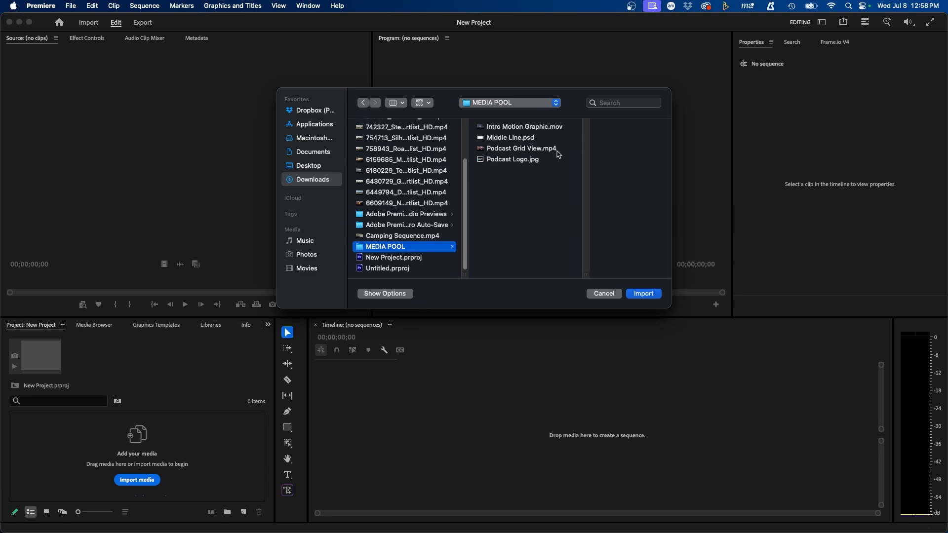
click(489, 160)
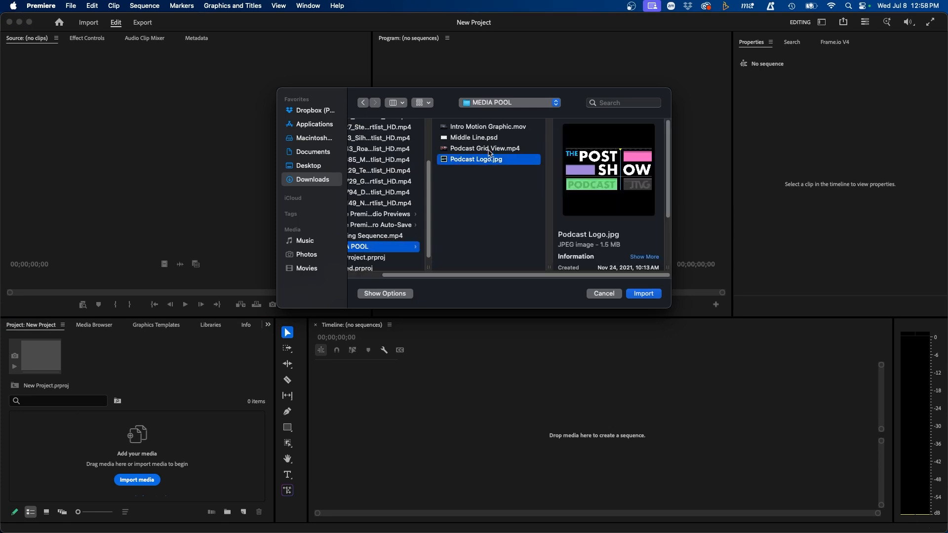
click(483, 149)
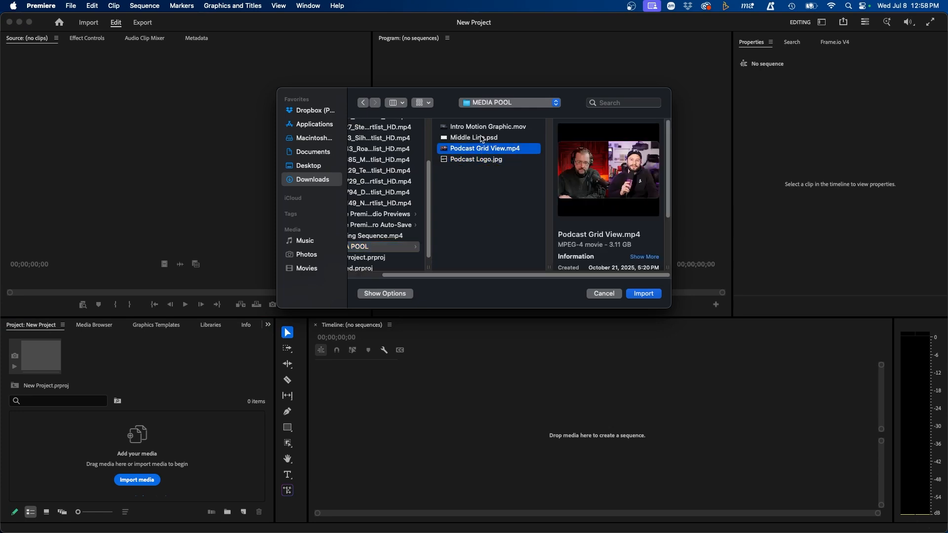
click(481, 209)
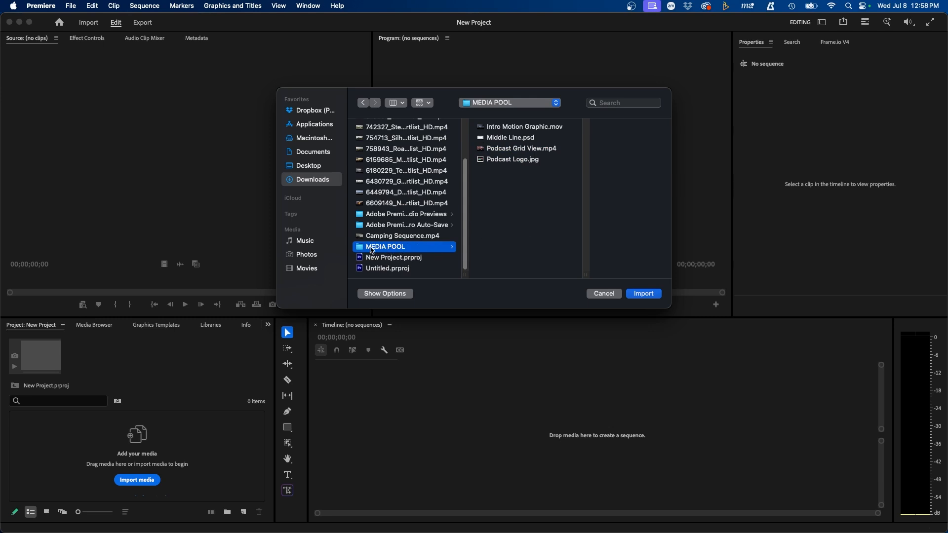
click(642, 296)
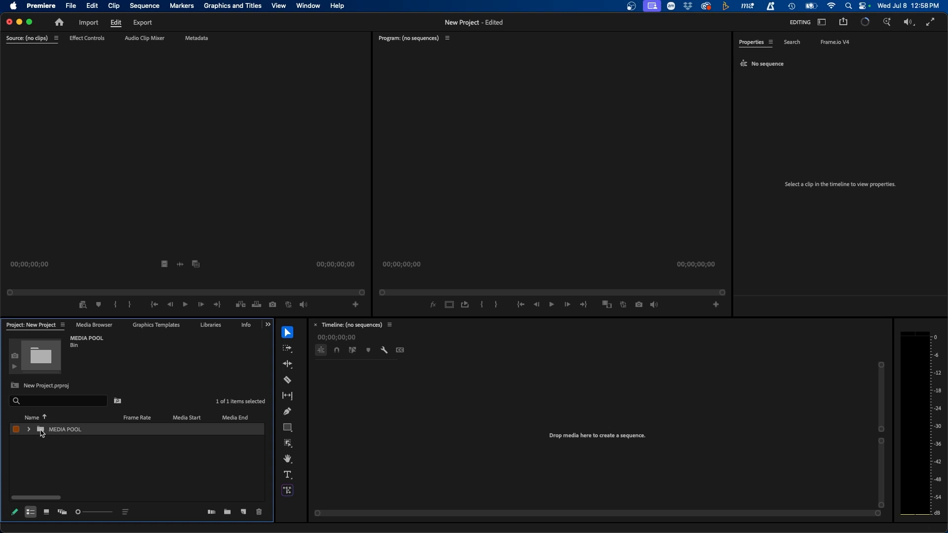
Step: Expand the MEDIA POOL bin, switch the Project panel to Icon View, and open the bin in its own panel
click(65, 453)
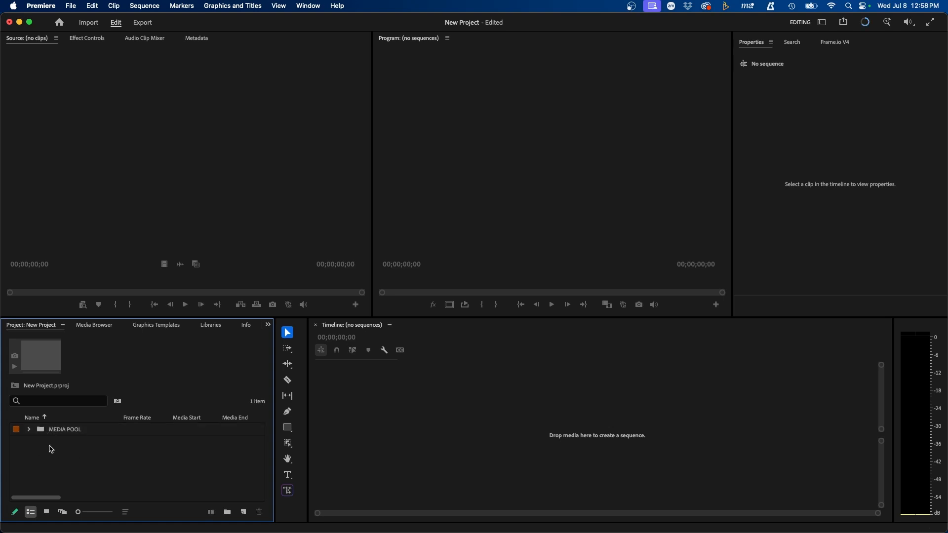
click(29, 431)
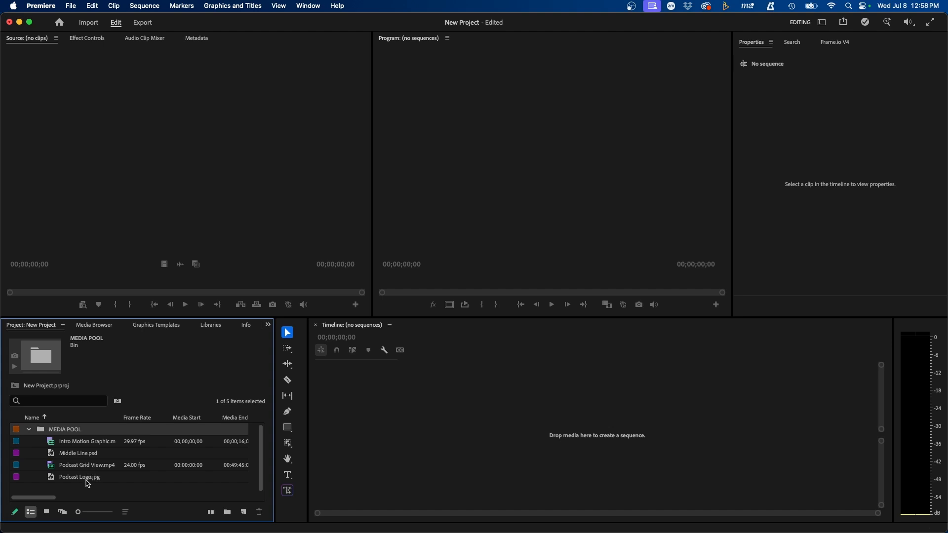
click(47, 512)
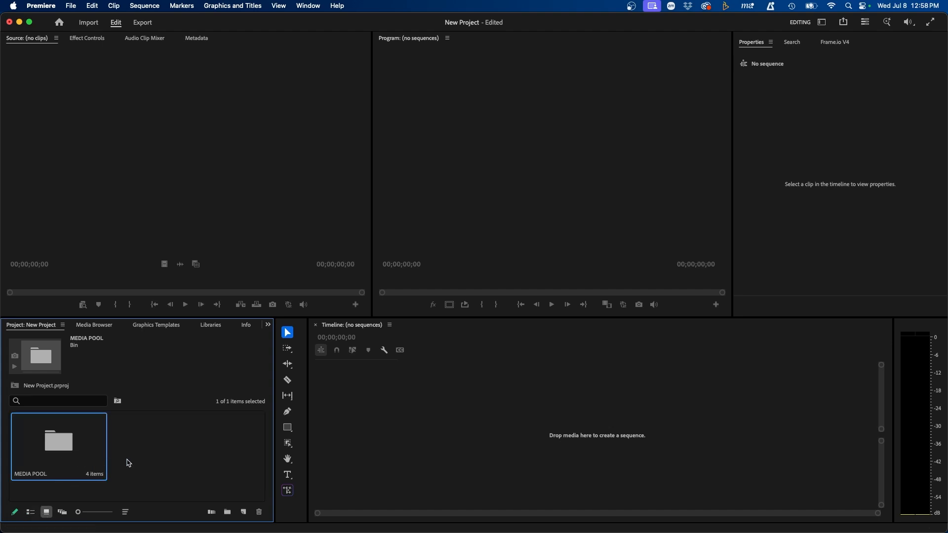
double_click(58, 447)
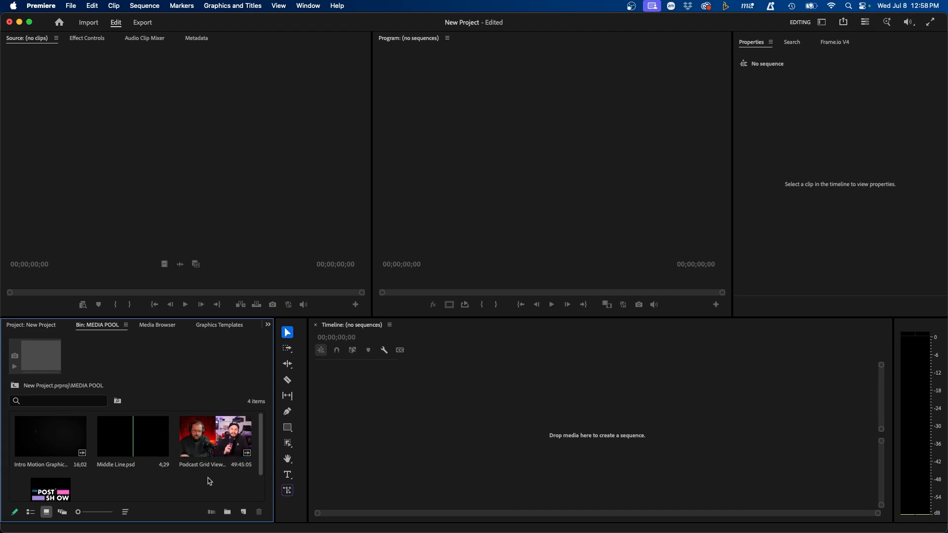
Step: Create a 1920×1080 sequence from Podcast Grid View.mp4, then scrub and play it
drag(218, 461, 449, 430)
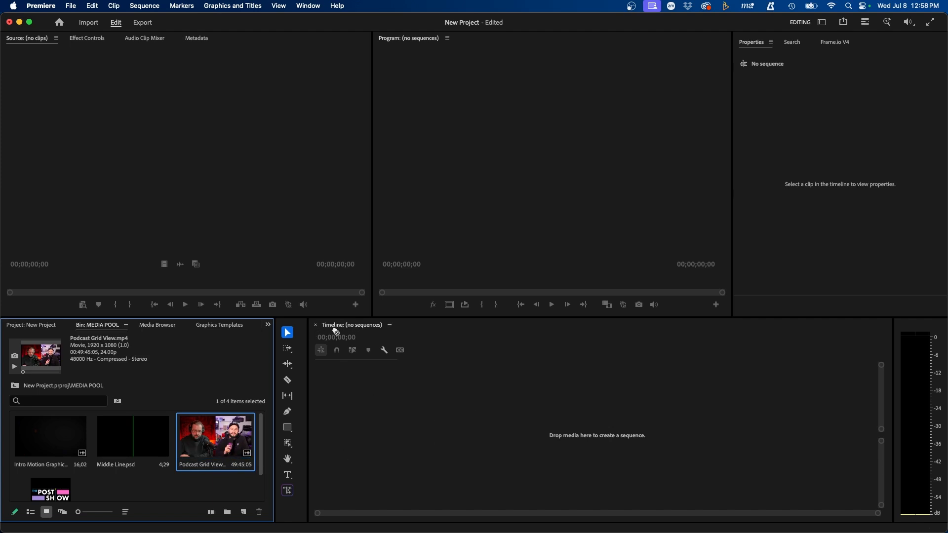
drag(578, 416, 576, 417)
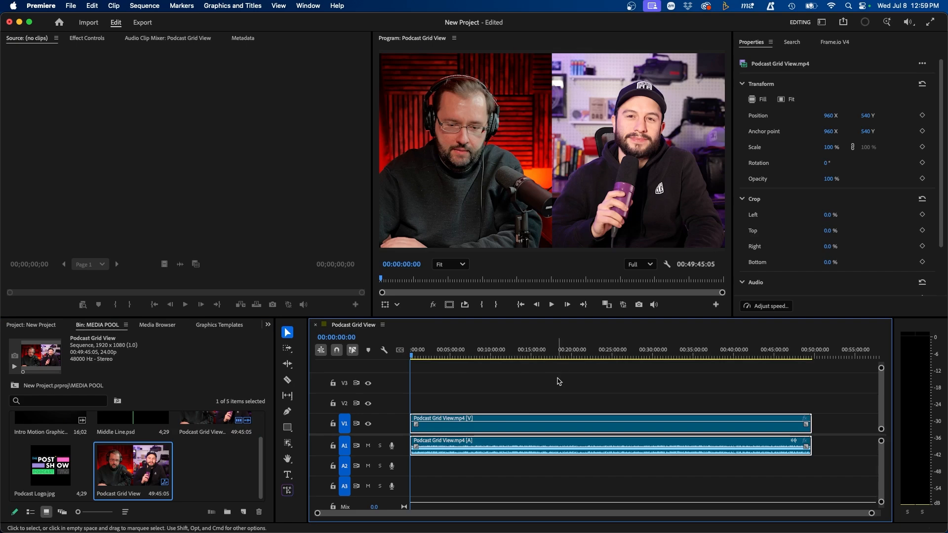
drag(429, 354, 670, 354)
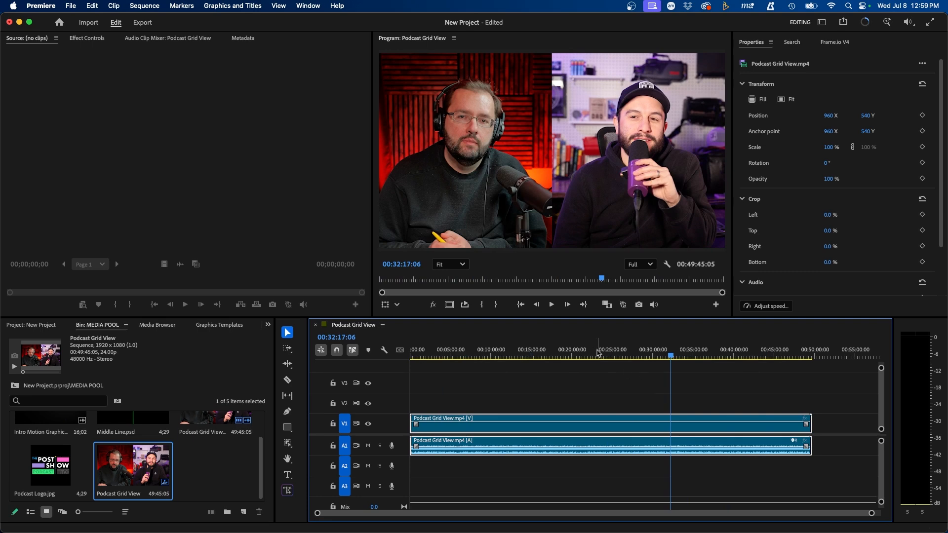
click(407, 44)
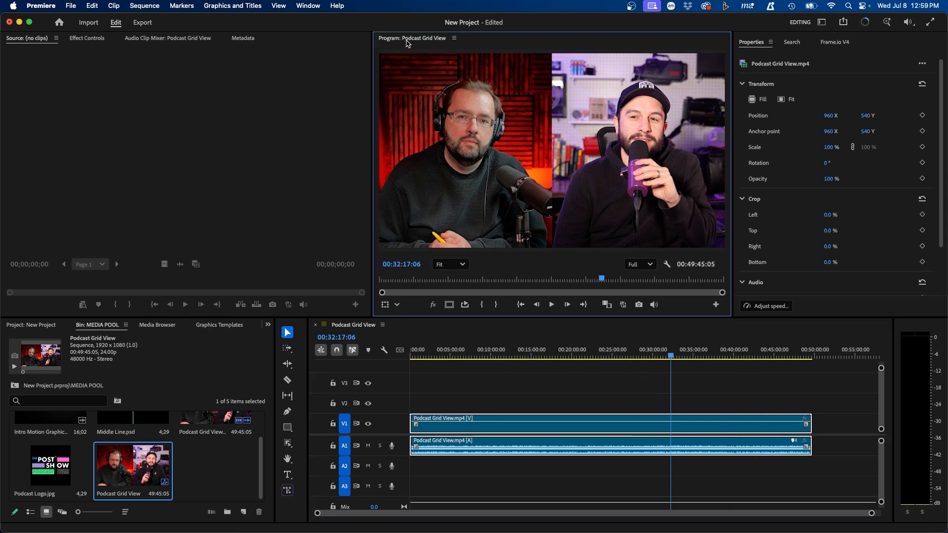
click(551, 304)
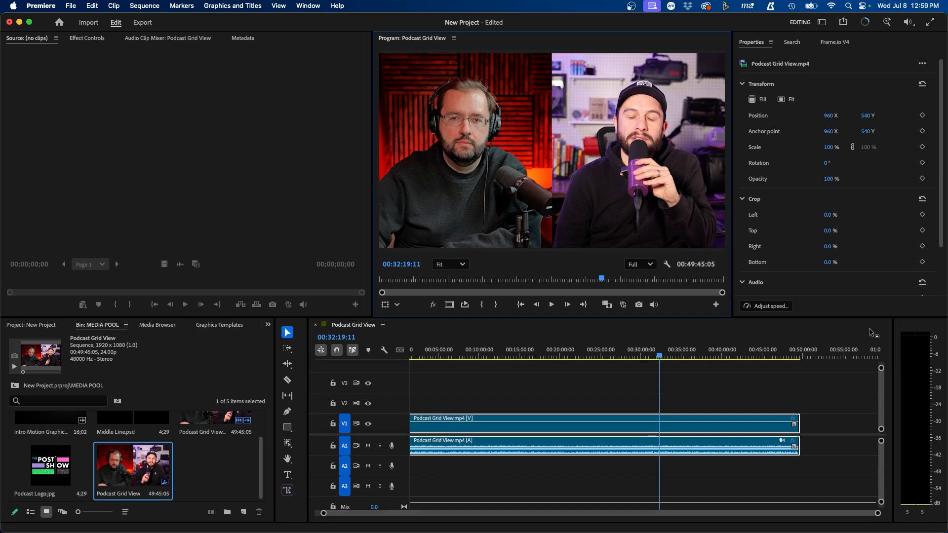
click(919, 348)
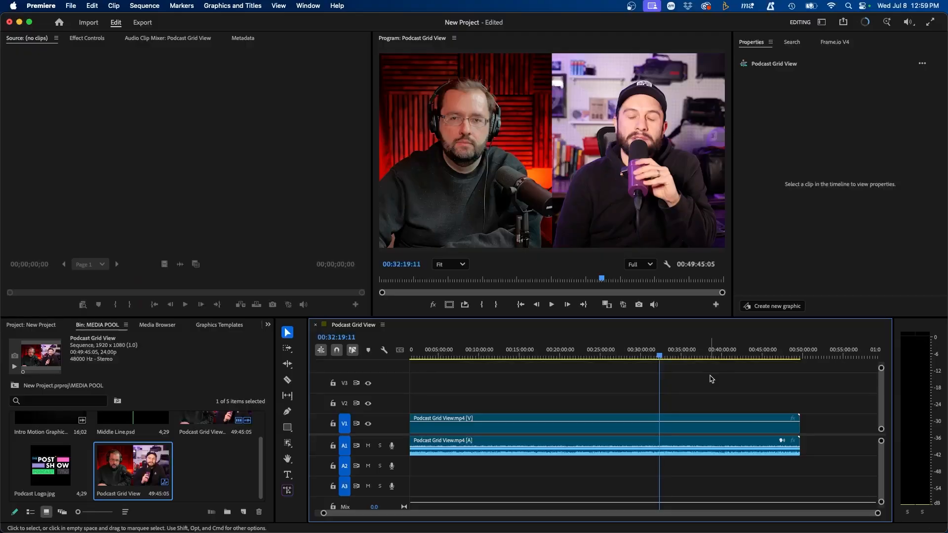
Step: Show the Text panel's transcript, filter it for Pauses, and delete all of them
click(309, 6)
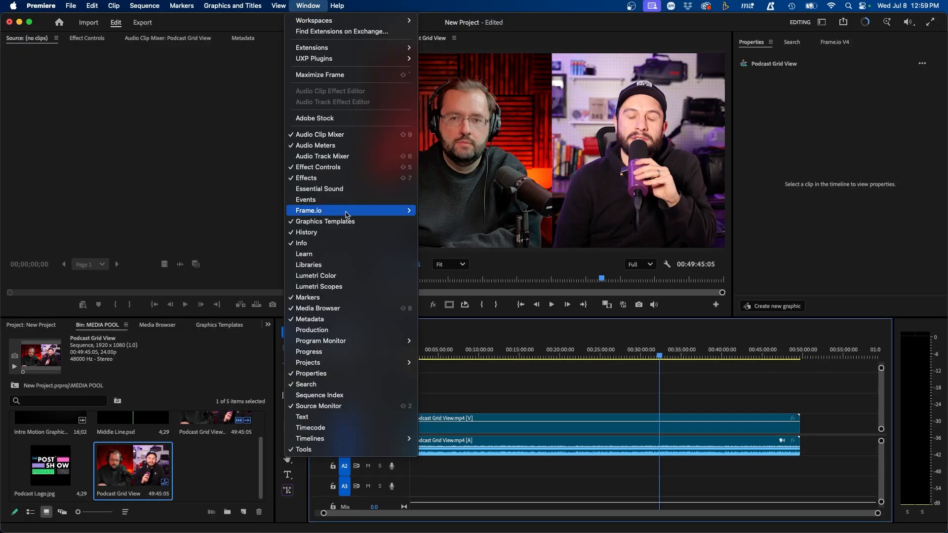
click(346, 417)
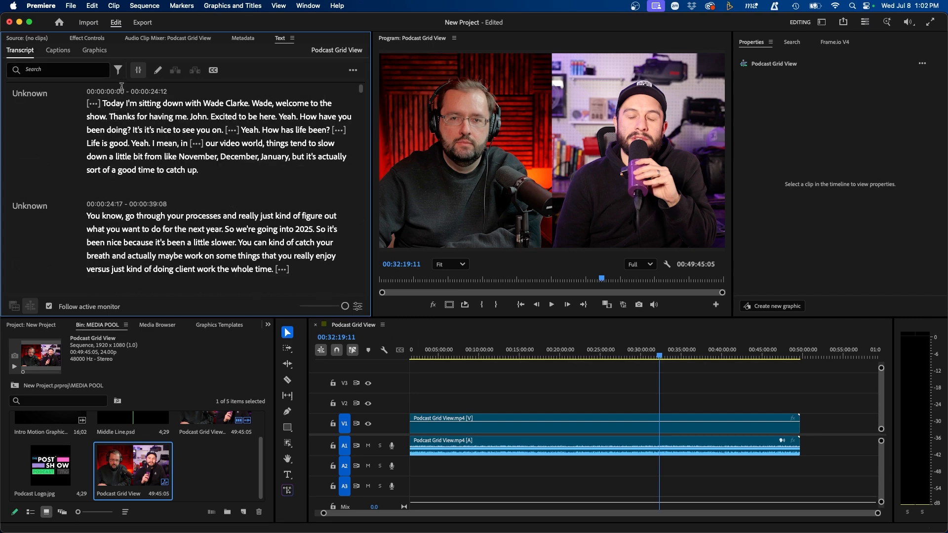
click(118, 70)
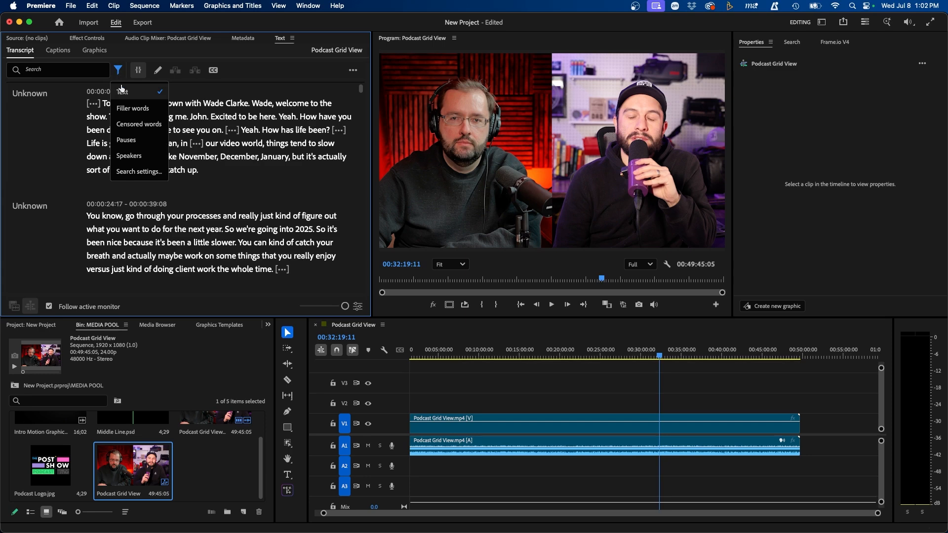
click(126, 140)
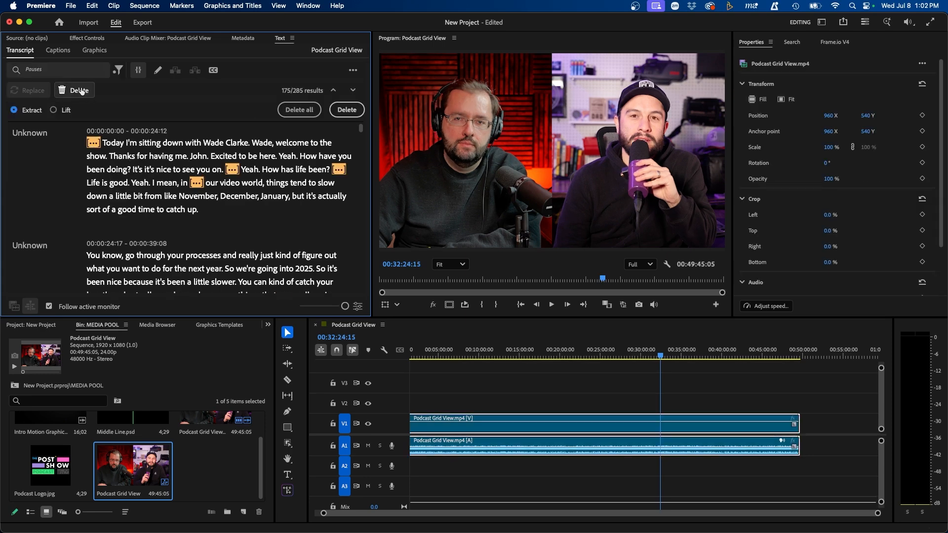
click(299, 109)
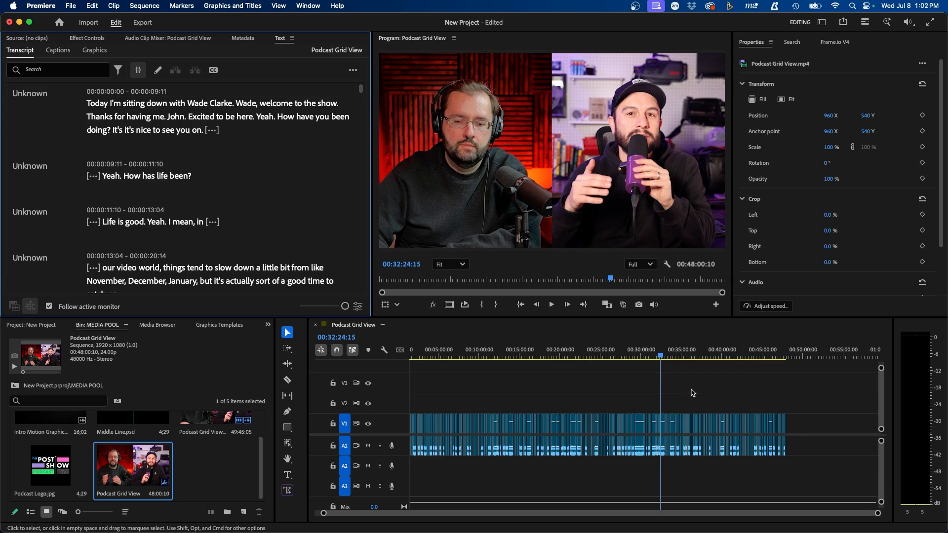
Step: Filter the transcript for Filler words, then select the first paragraph and clear the selection
click(117, 69)
click(113, 134)
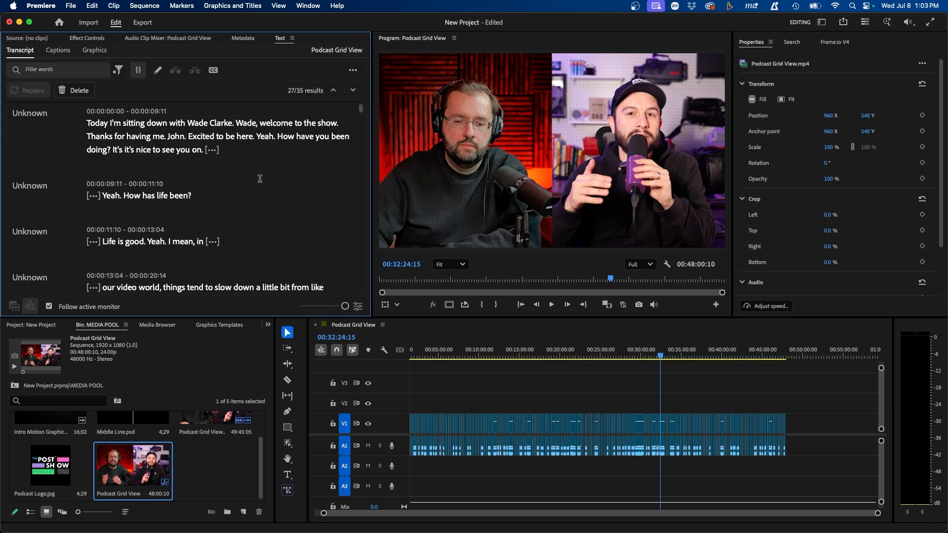
drag(82, 119, 204, 154)
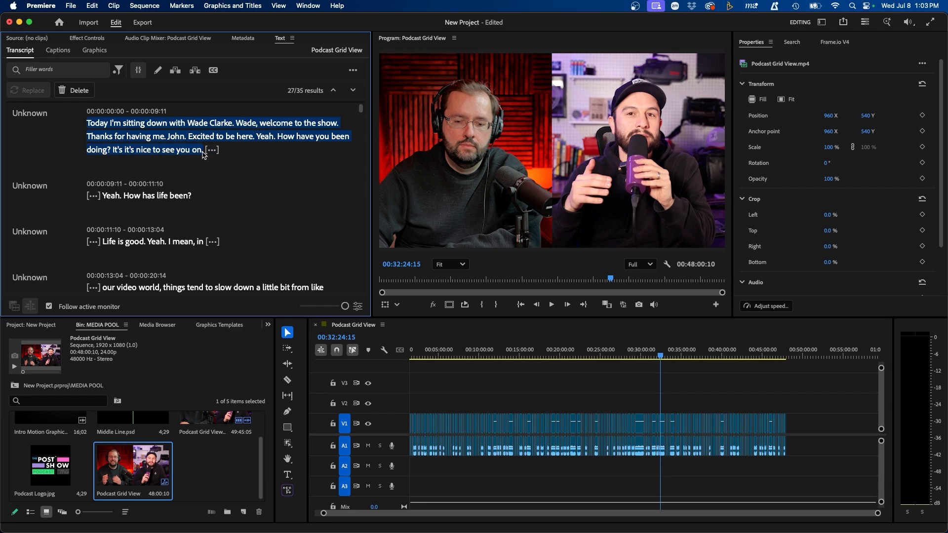
click(74, 89)
click(192, 169)
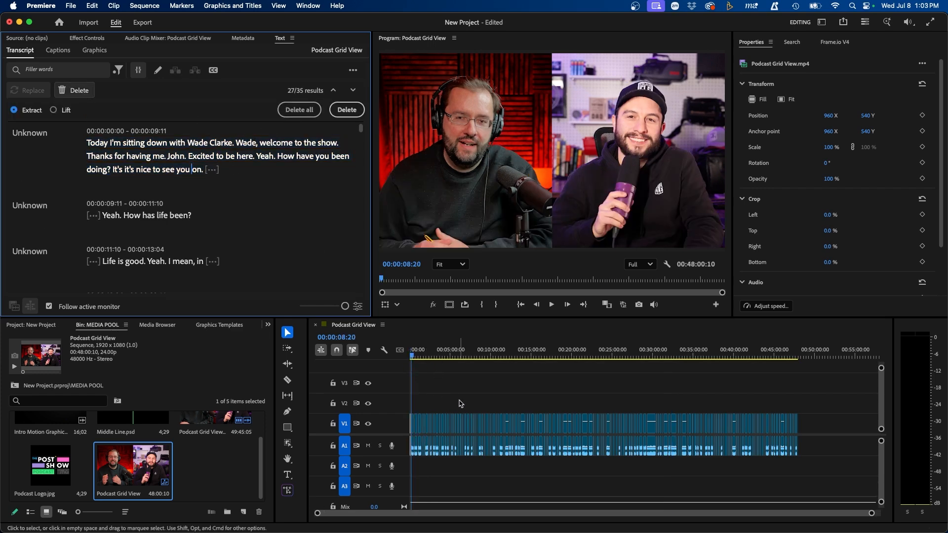
Step: Select the V1 podcast clip and drag a piece onto V2 near 51:00
click(478, 379)
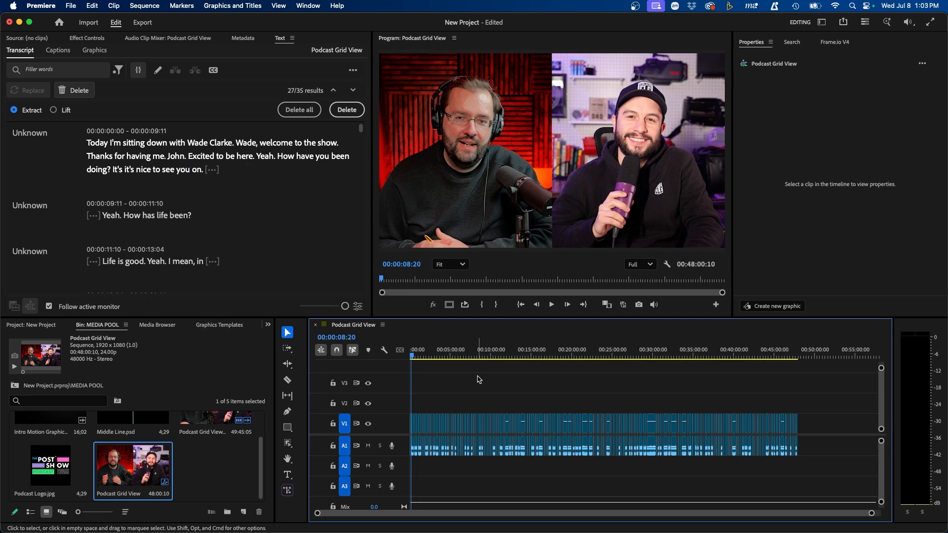
click(302, 329)
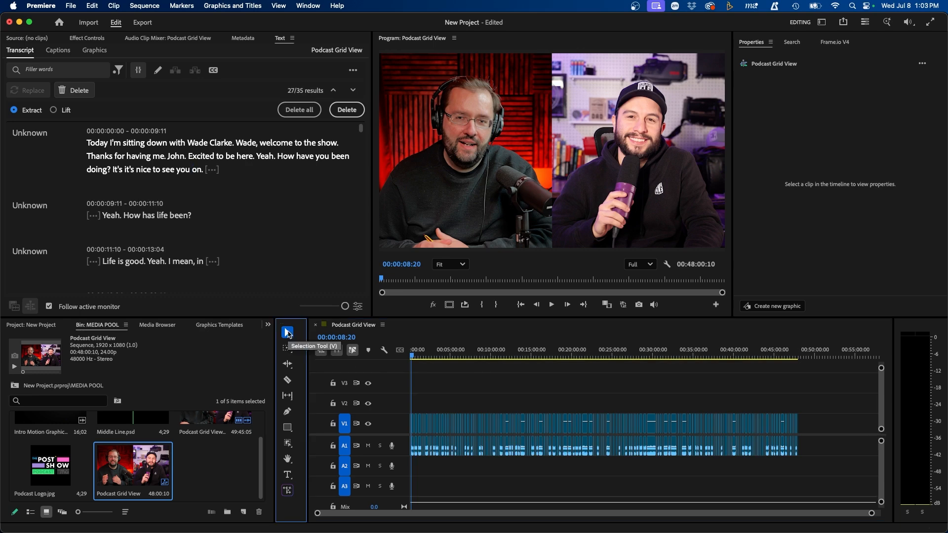
click(462, 420)
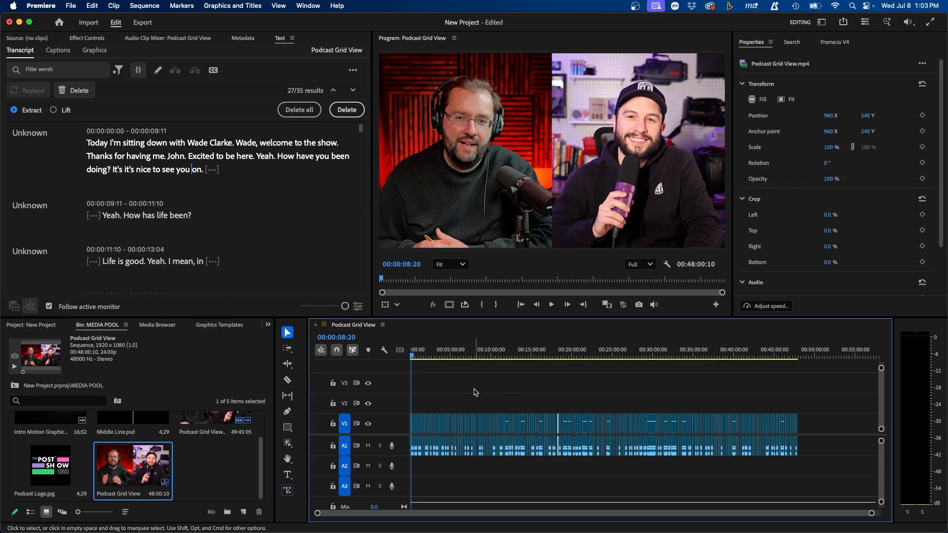
drag(524, 420, 834, 398)
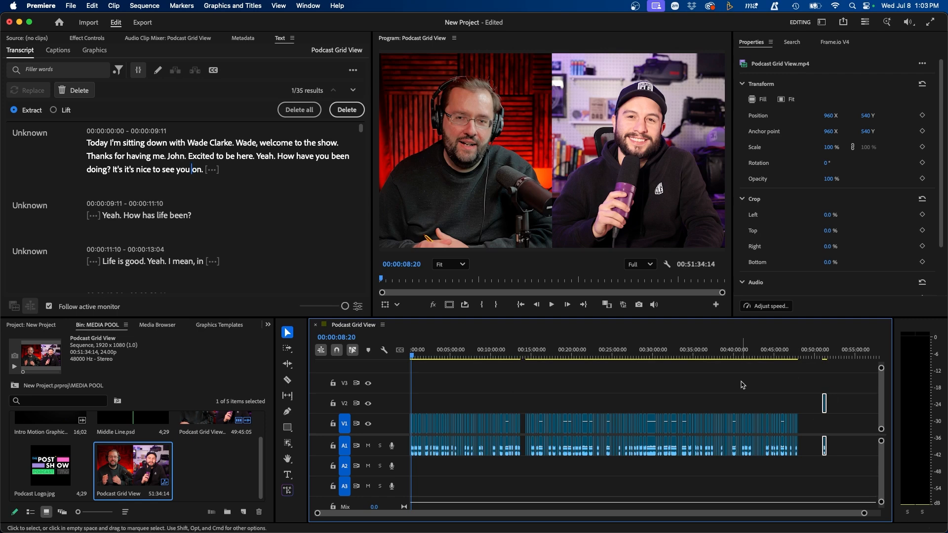
key(Delete)
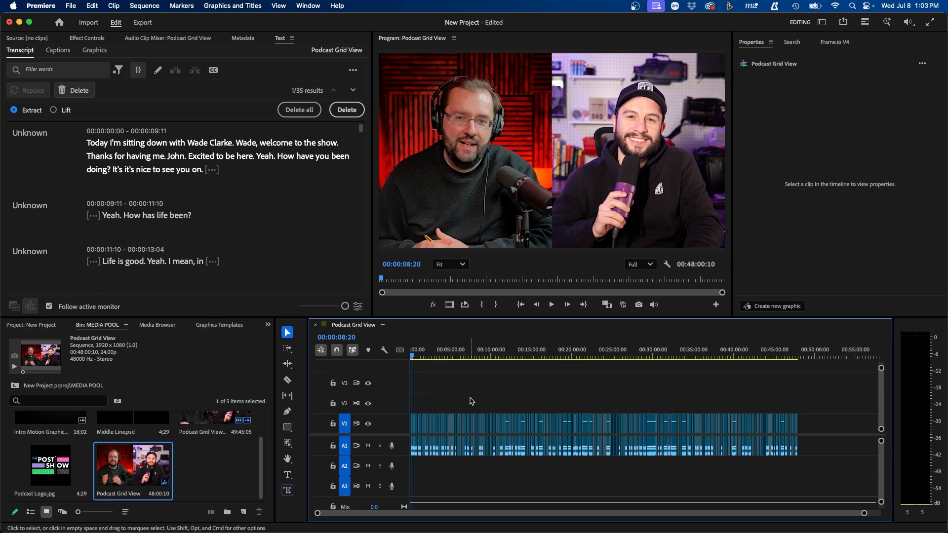
key(equal)
key(equal)
key(equal)
key(equal)
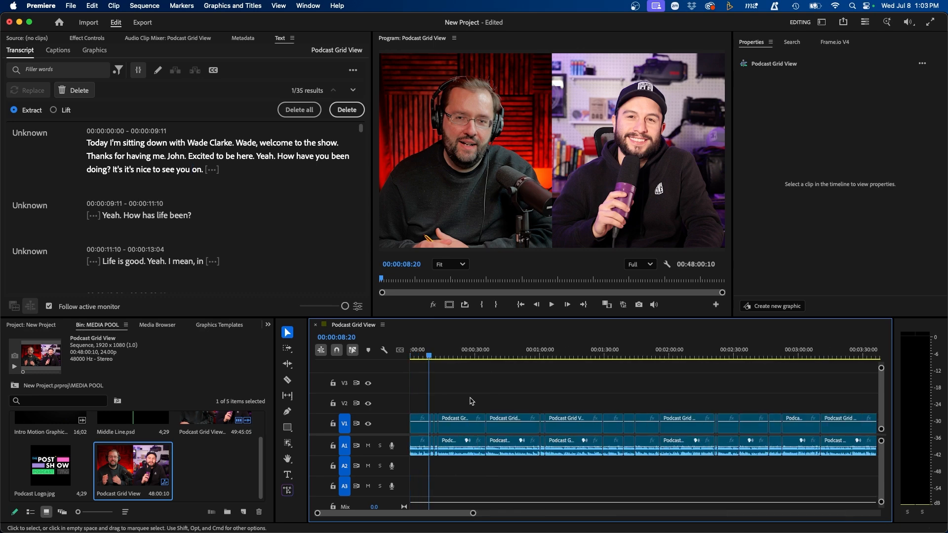
key(equal)
key(equal)
key(equal)
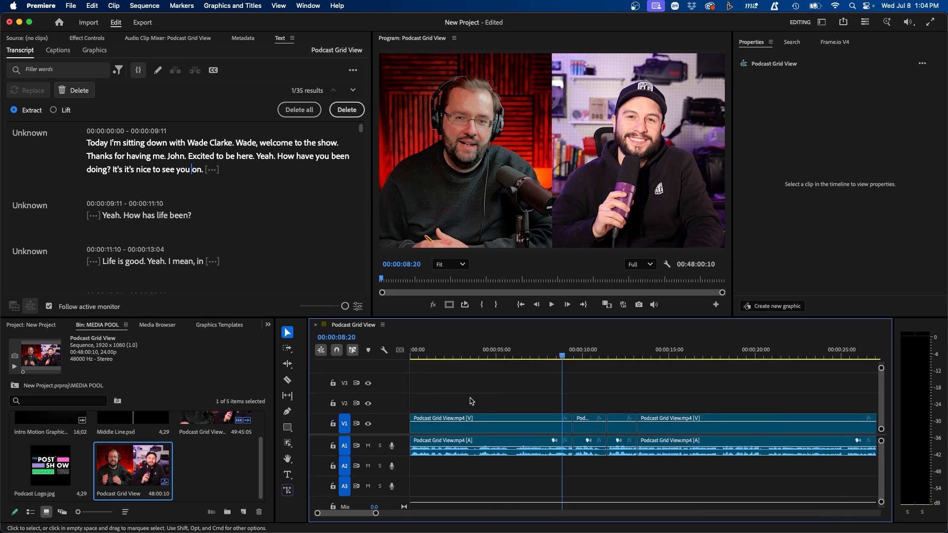
key(equal)
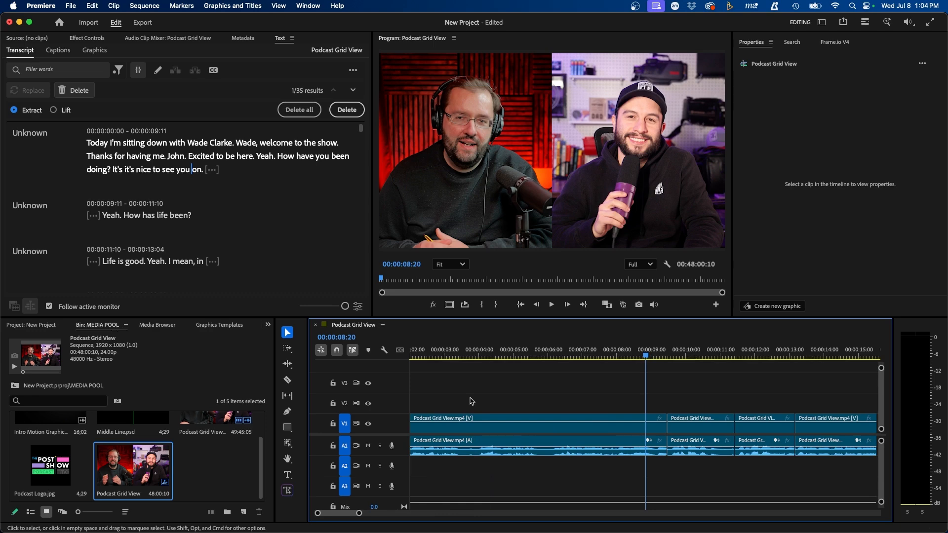
key(minus)
key(minus)
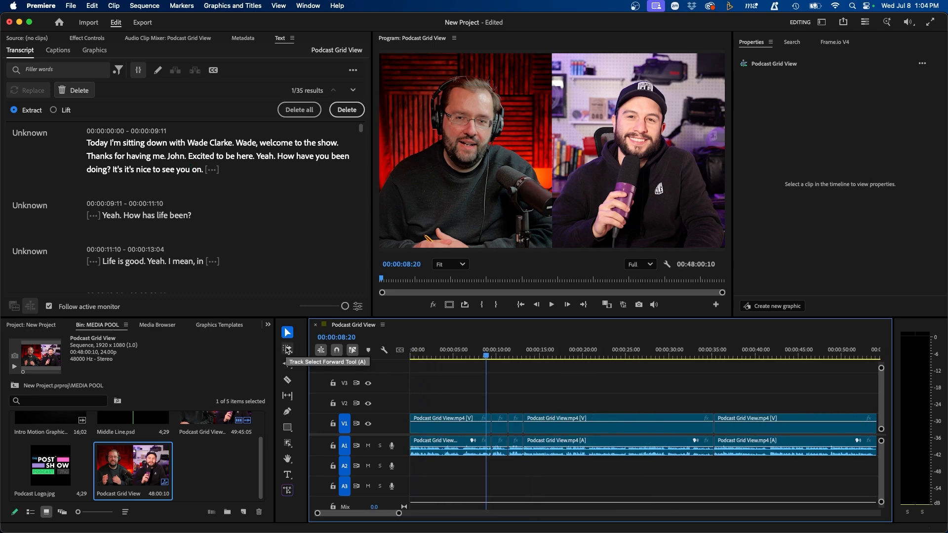
Step: Select all later clips with Track Select Forward, push them right, then undo the move
click(287, 349)
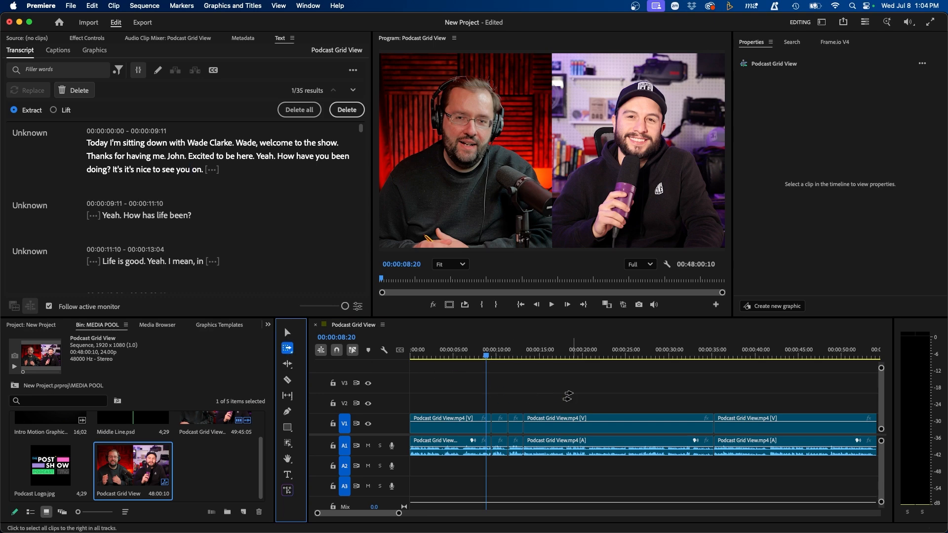
click(567, 396)
key(minus)
key(minus)
key(minus)
key(minus)
key(minus)
key(minus)
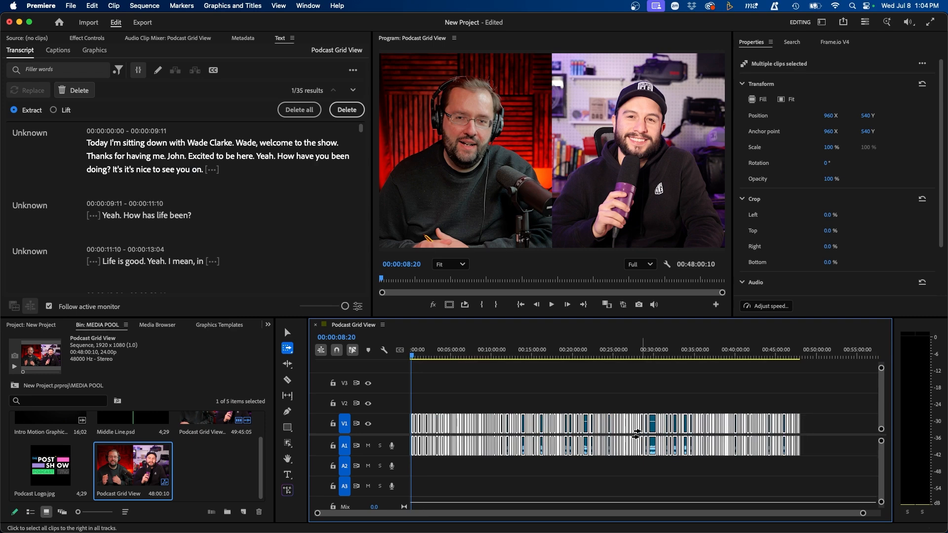
click(636, 404)
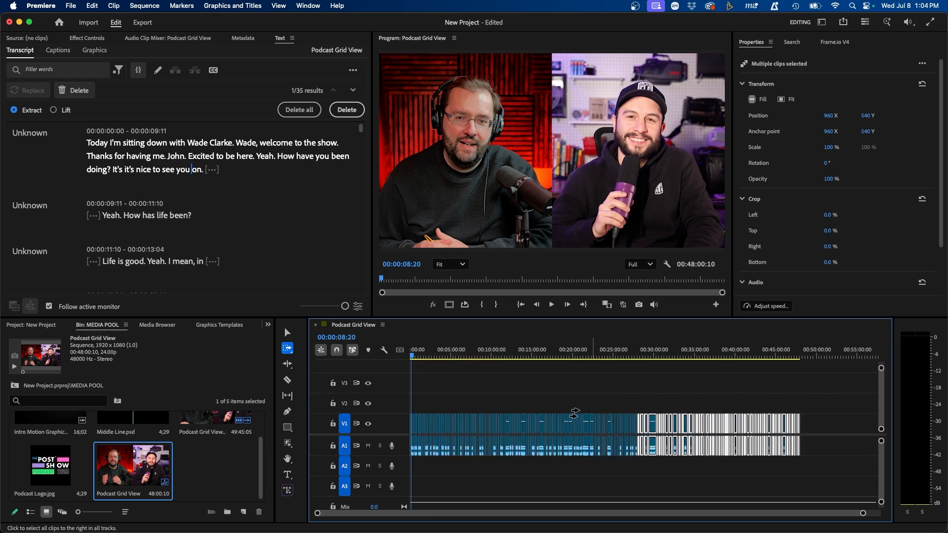
click(287, 332)
drag(656, 424, 696, 430)
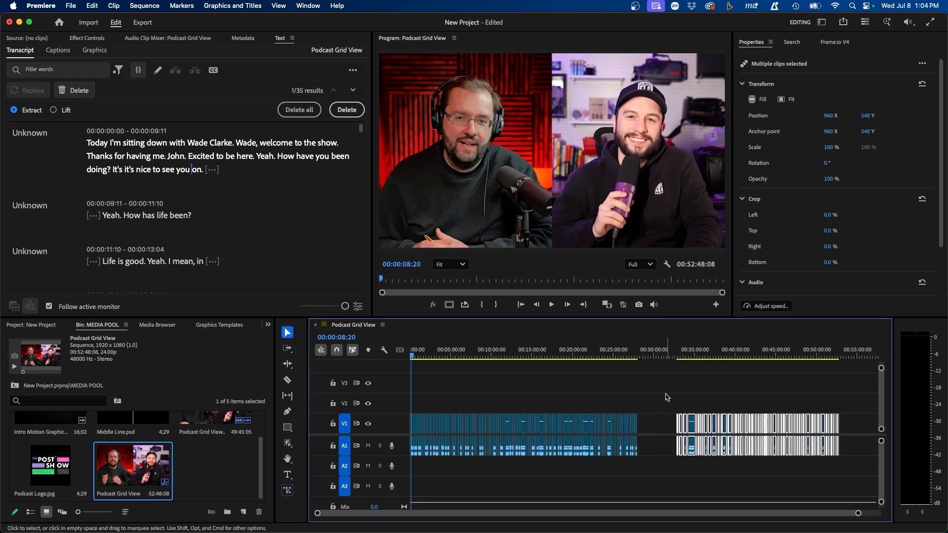
key(super+z)
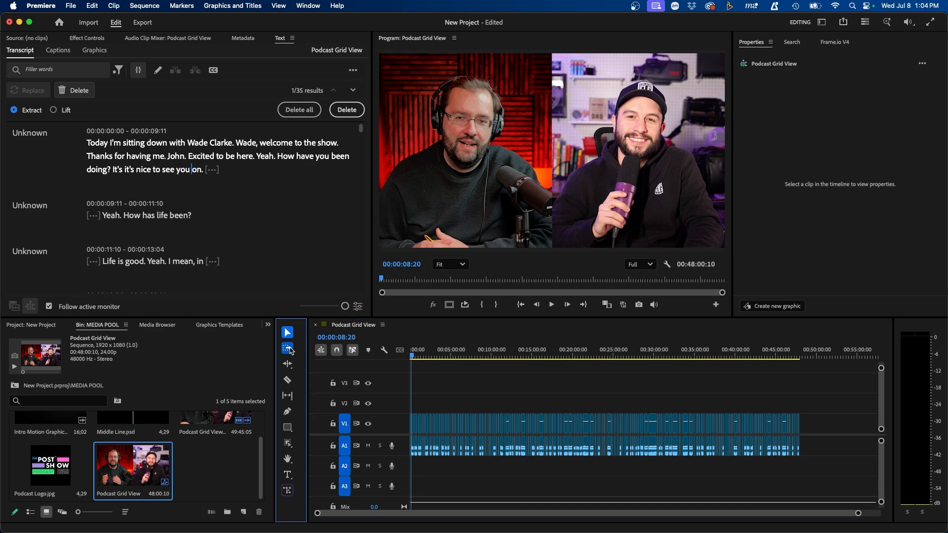
Step: Select earlier clips with Track Select Backward, then return to the Selection tool and deselect
click(288, 348)
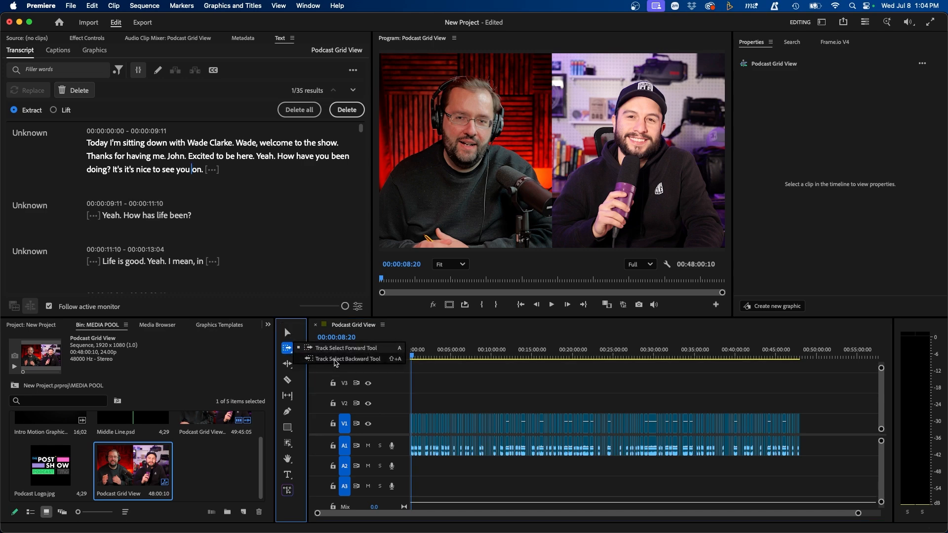
click(335, 363)
click(549, 423)
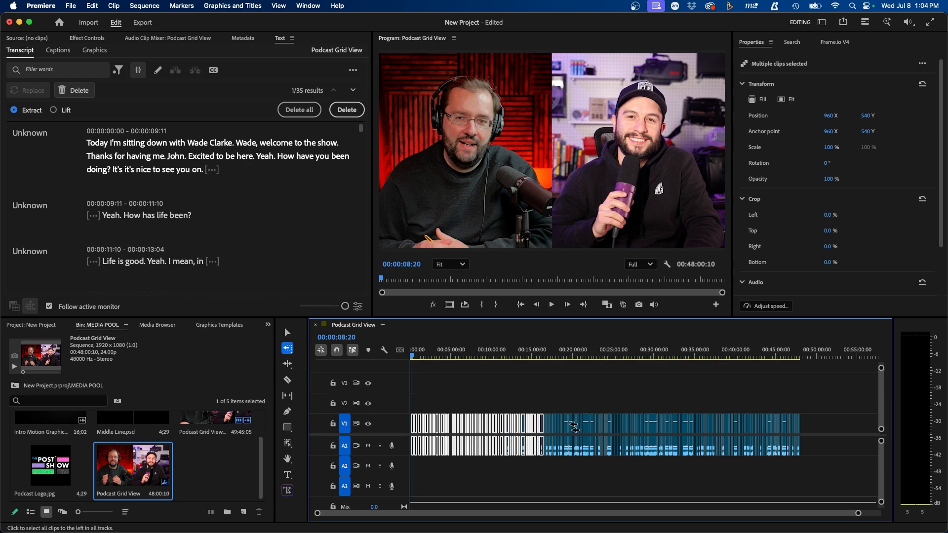
click(577, 425)
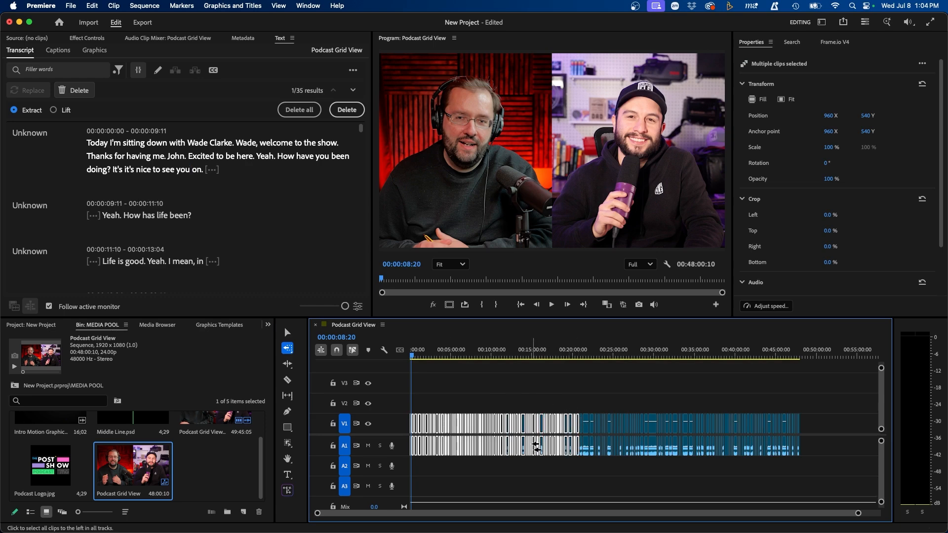
key(v)
click(433, 379)
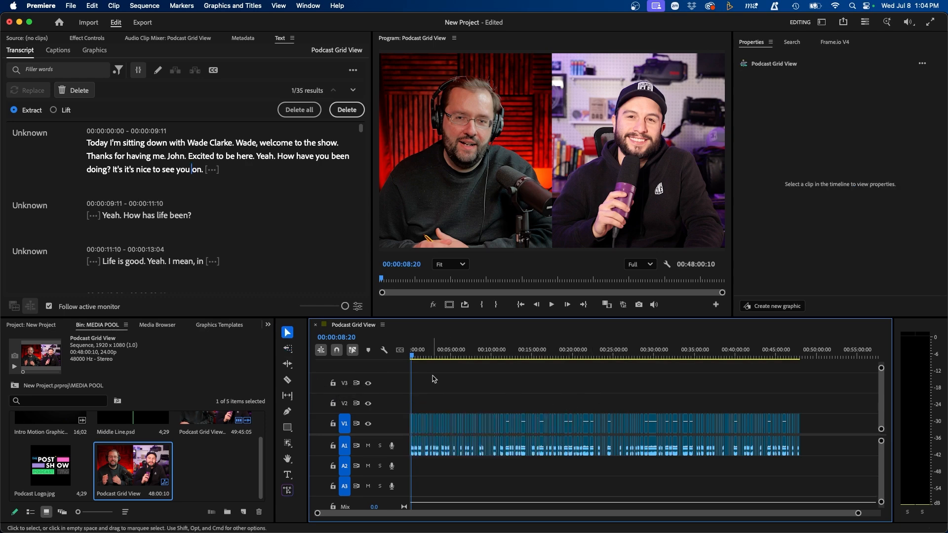
Step: Zoom in and razor the V1/A1 podcast clips at three points near the start
key(equal)
key(equal)
key(equal)
key(equal)
key(equal)
click(288, 380)
click(427, 424)
click(506, 423)
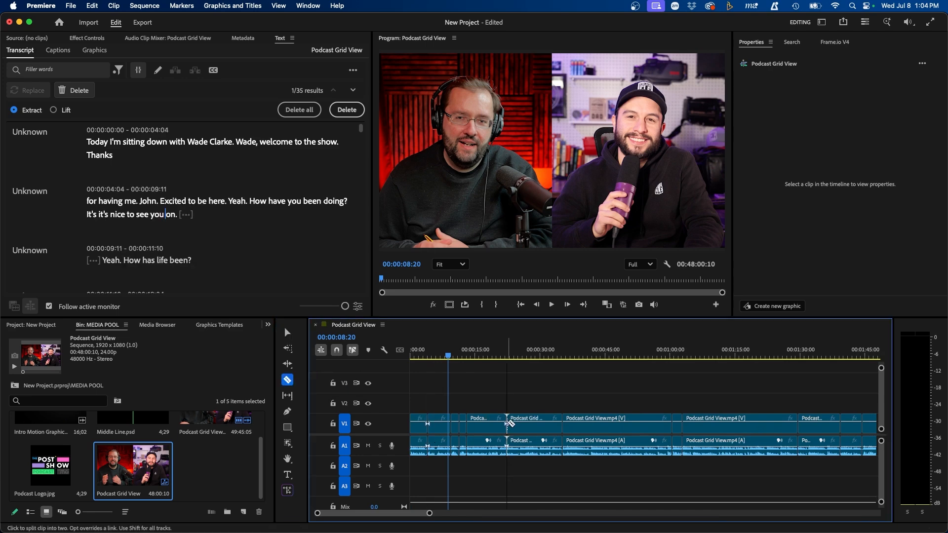
click(529, 424)
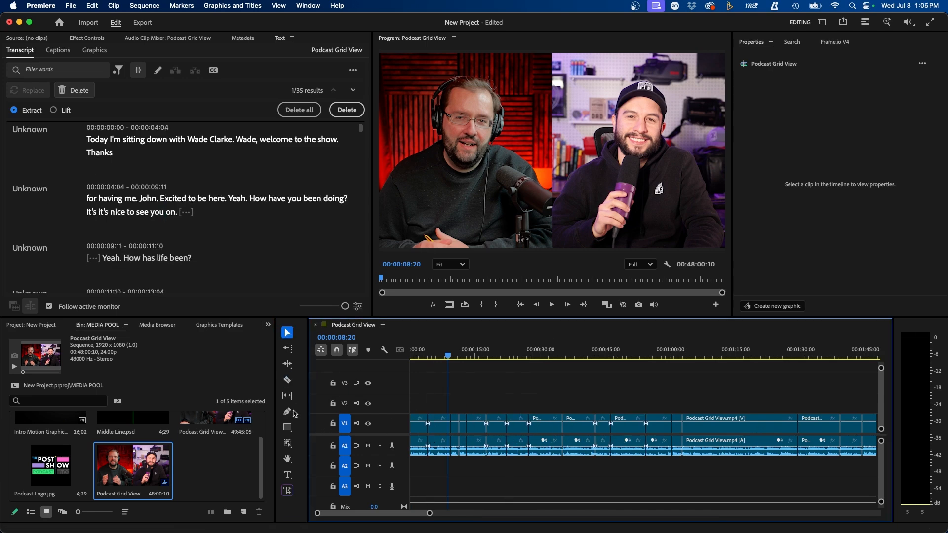
click(288, 412)
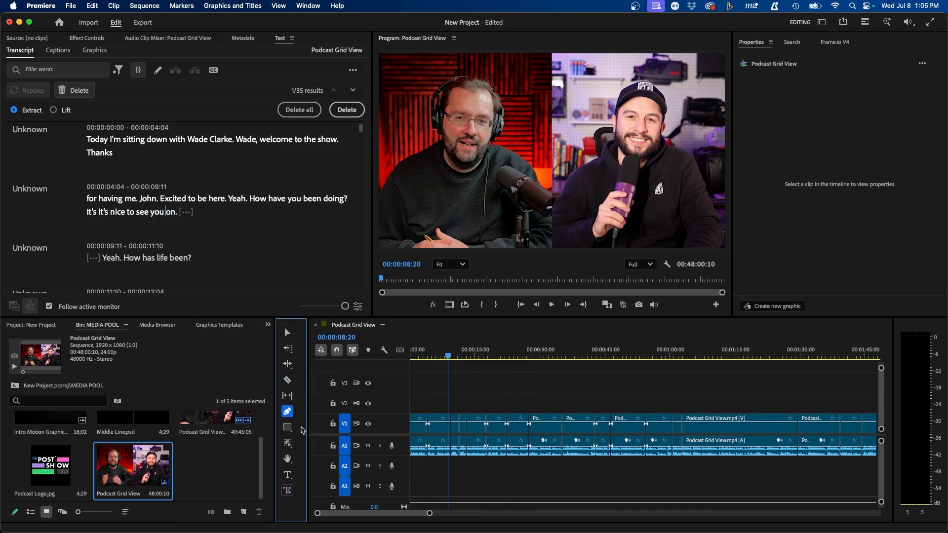
click(541, 94)
click(478, 168)
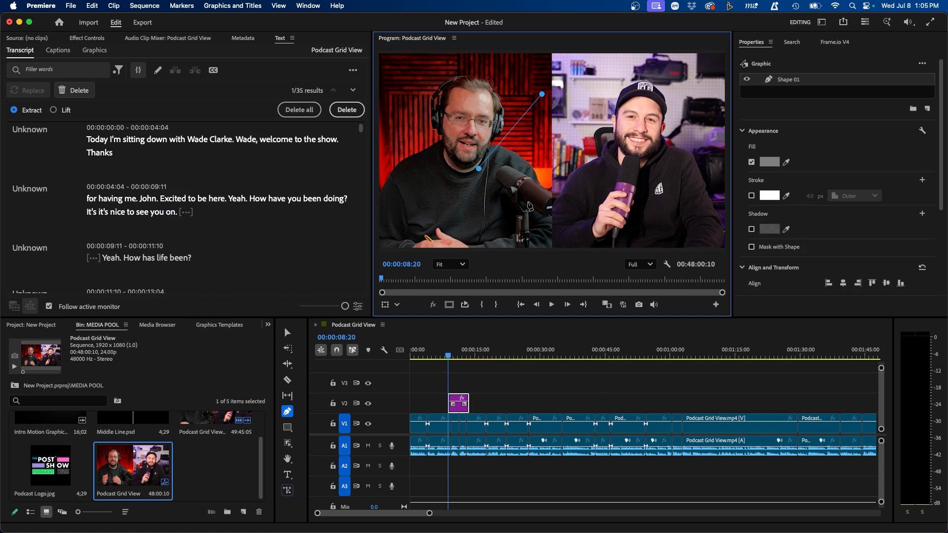
click(536, 204)
click(604, 169)
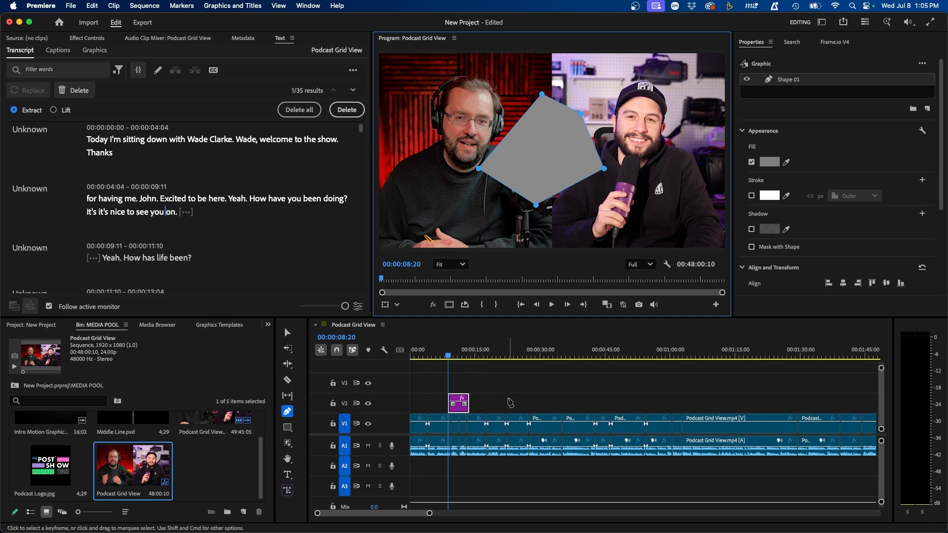
click(421, 433)
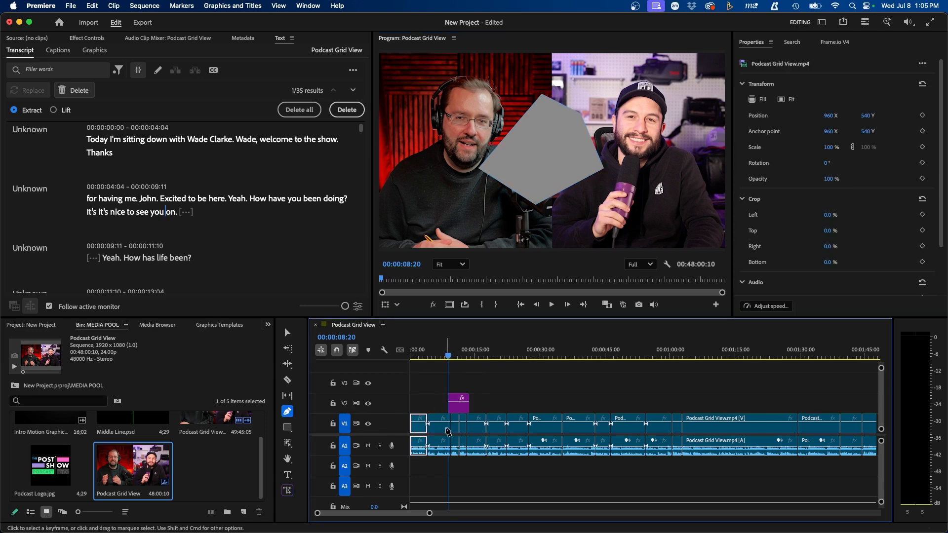
click(459, 406)
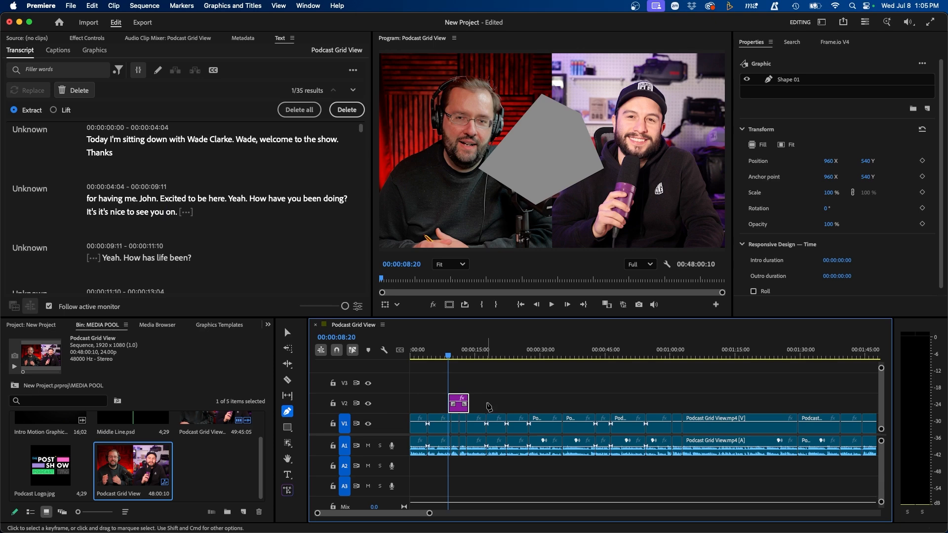
click(489, 406)
click(287, 428)
drag(411, 89, 462, 133)
click(494, 386)
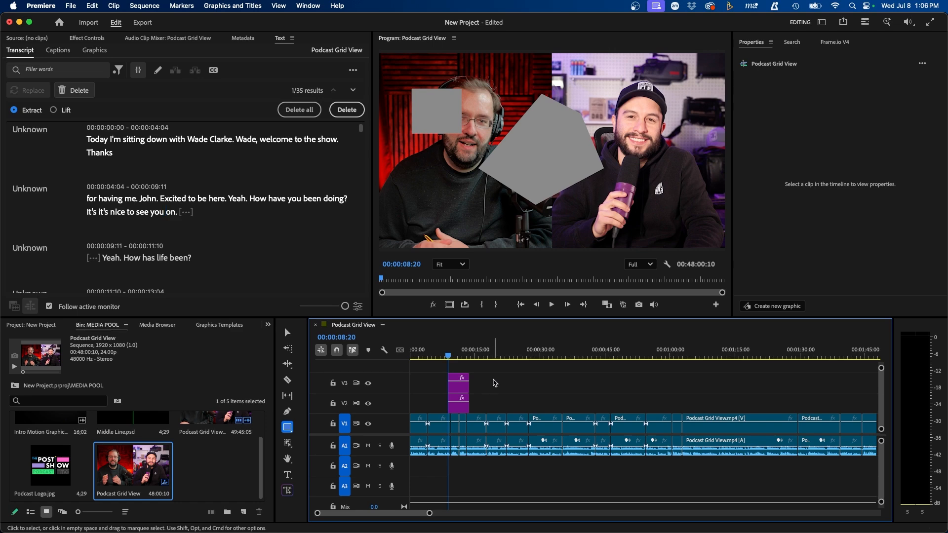
drag(492, 382, 475, 392)
drag(464, 400, 452, 409)
key(Delete)
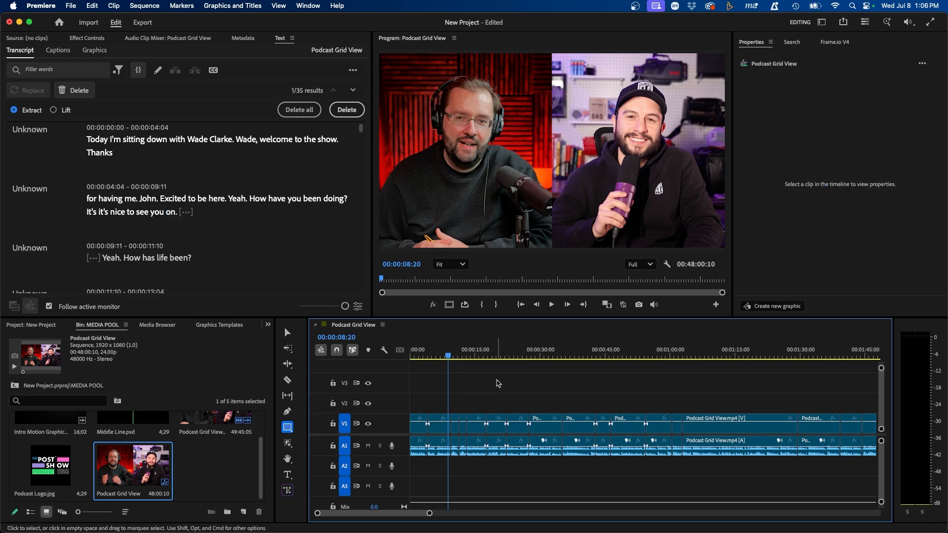
Step: Create a 'Welcome to the Show!' text title on the Program monitor
click(288, 475)
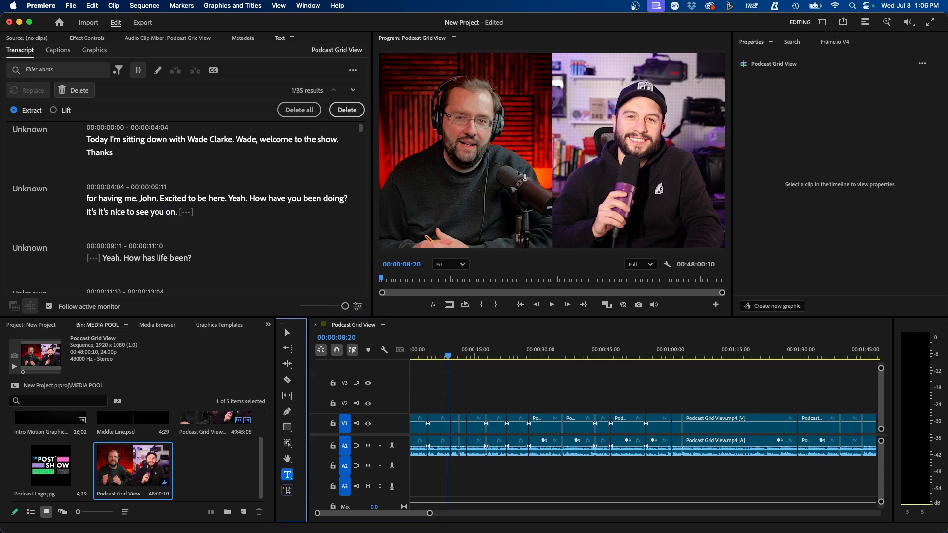
click(487, 194)
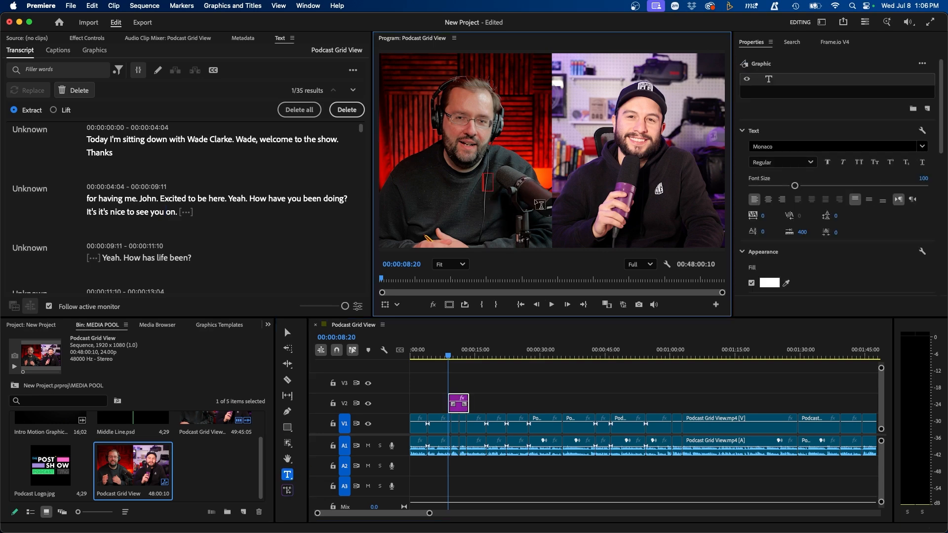
text(Welcome to the Show!)
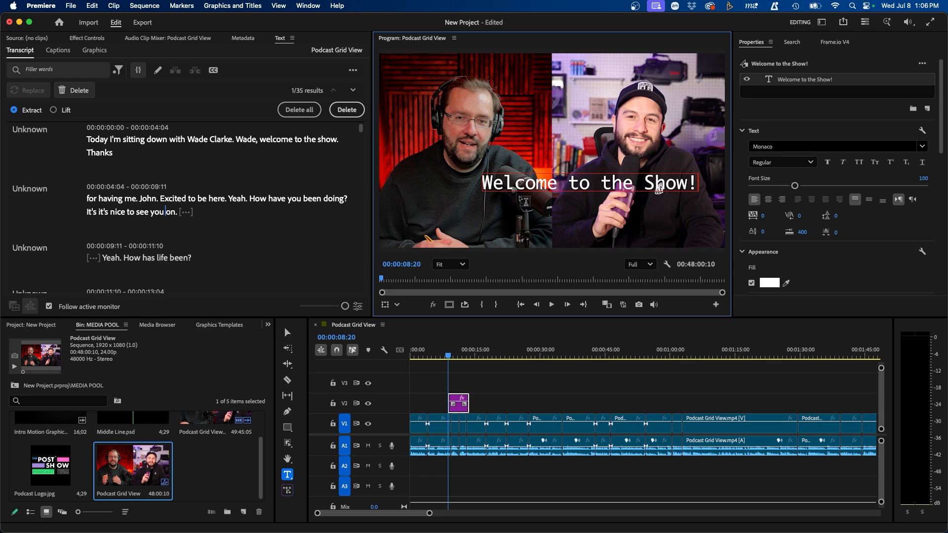
click(752, 45)
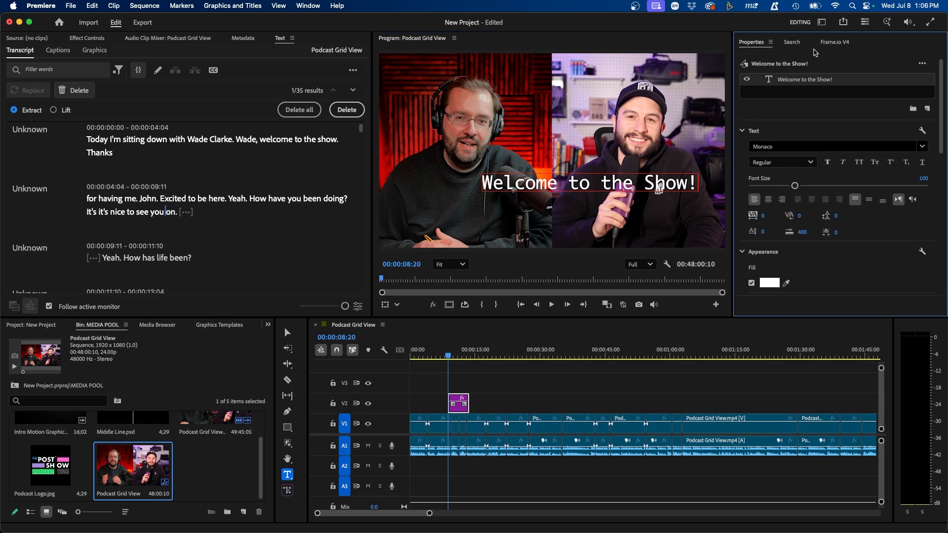
Step: Set the title font to Futura Bold and centre it horizontally in the frame
click(634, 179)
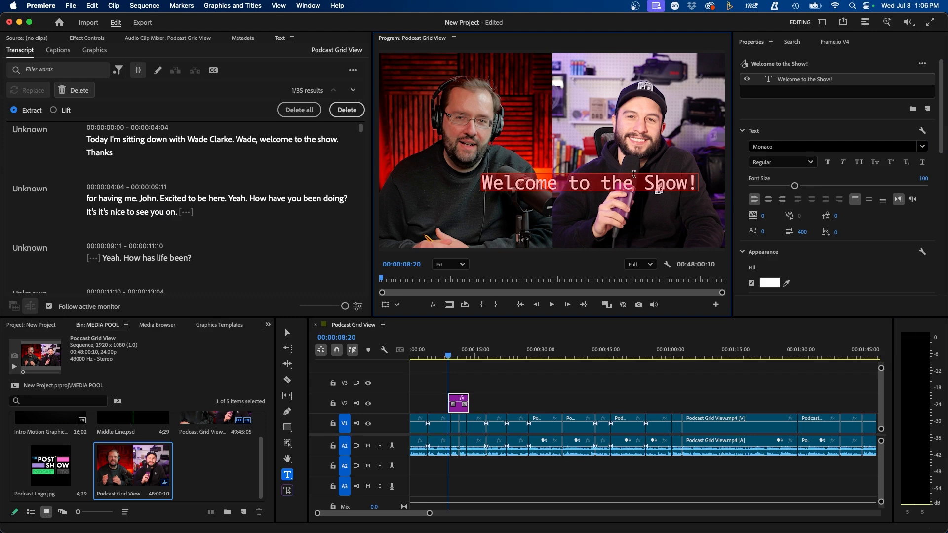
triple_click(634, 179)
click(761, 146)
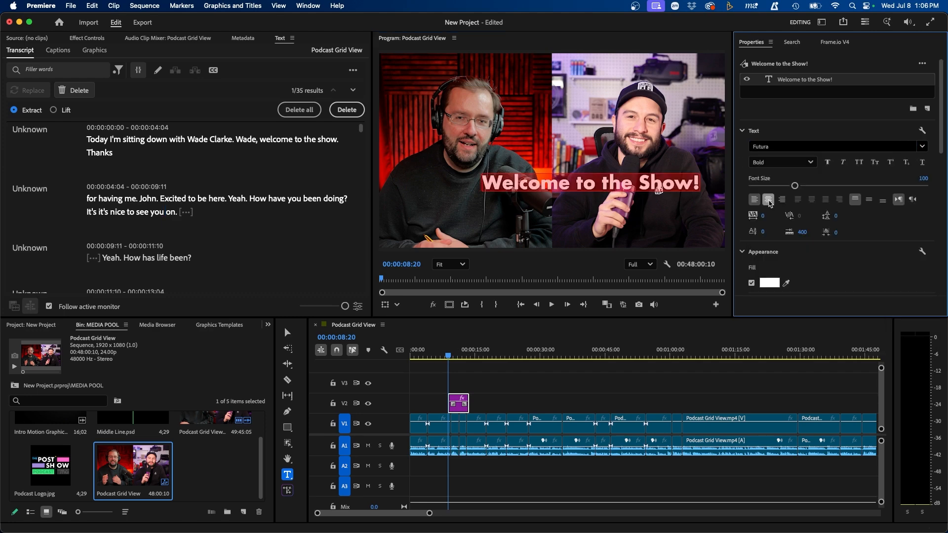
click(768, 199)
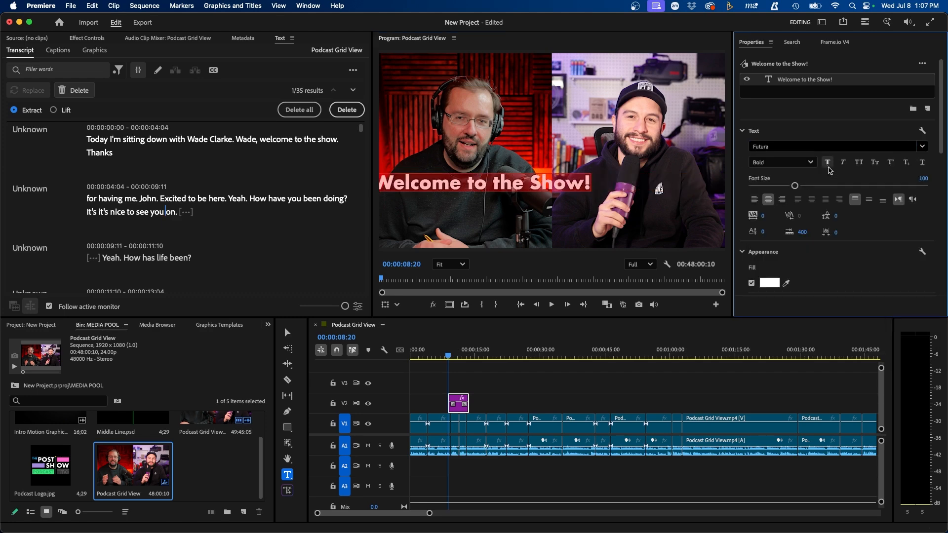
scroll(861, 250, down, 10)
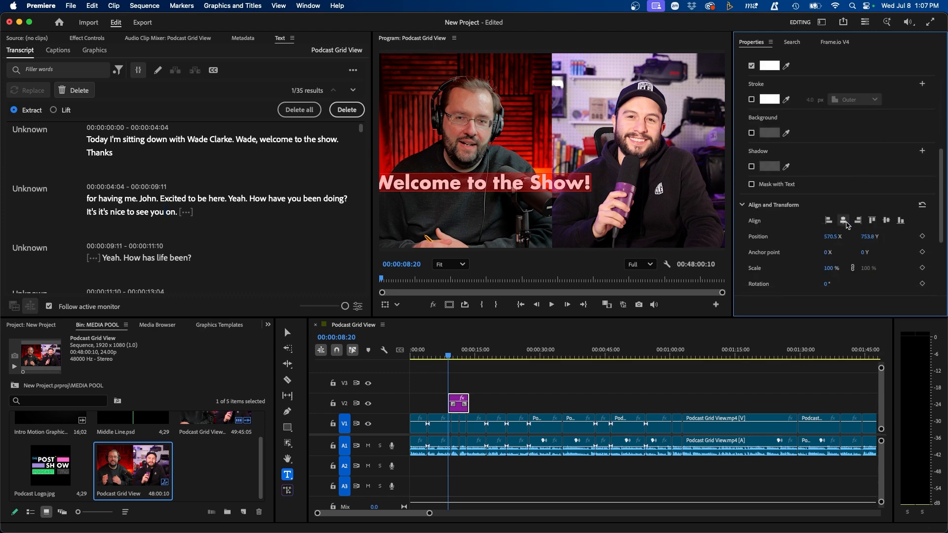
click(843, 220)
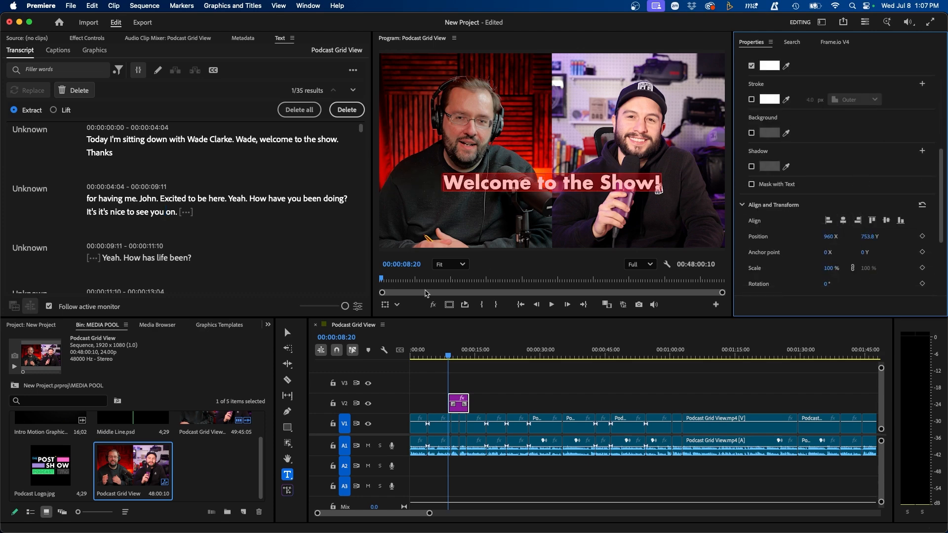
click(287, 332)
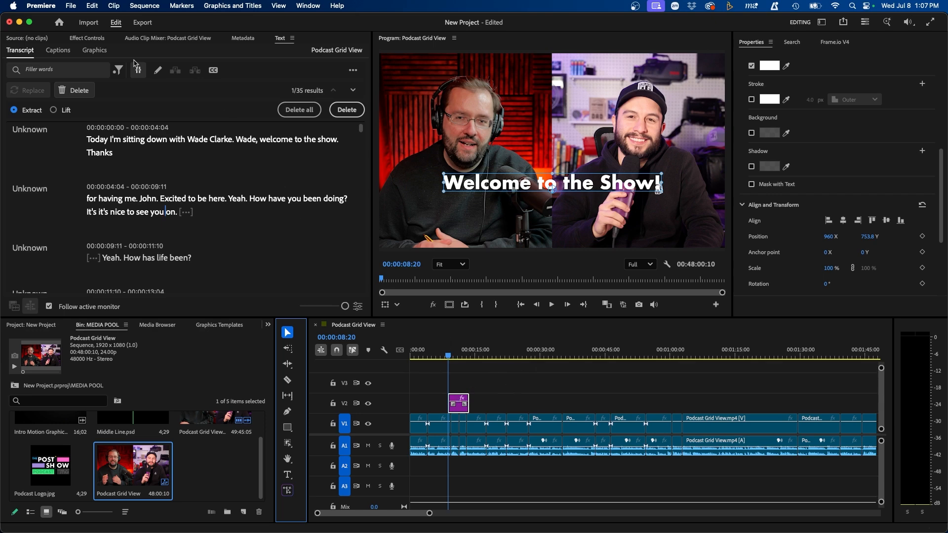
Step: Keyframe the title's Position to slide up into frame from 00:00:08:20 to 00:00:09:08
click(88, 39)
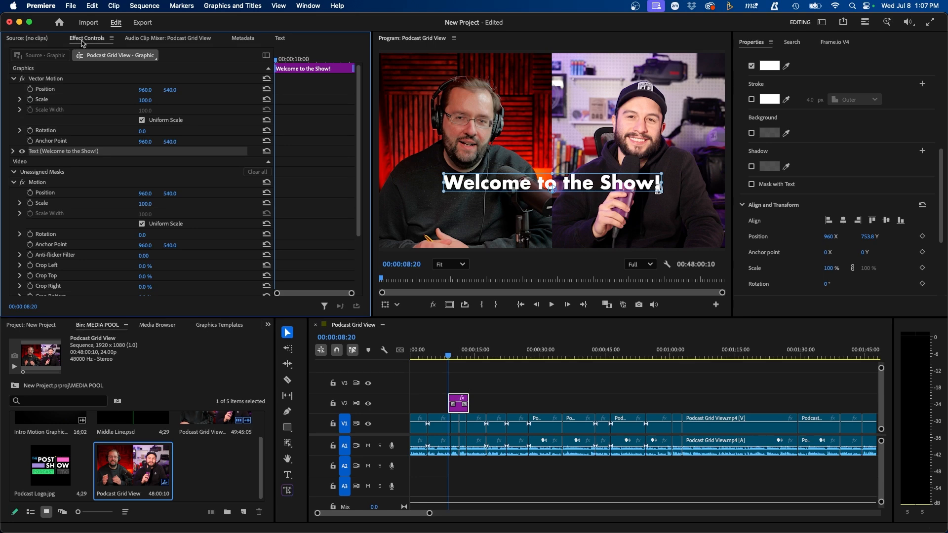
click(52, 79)
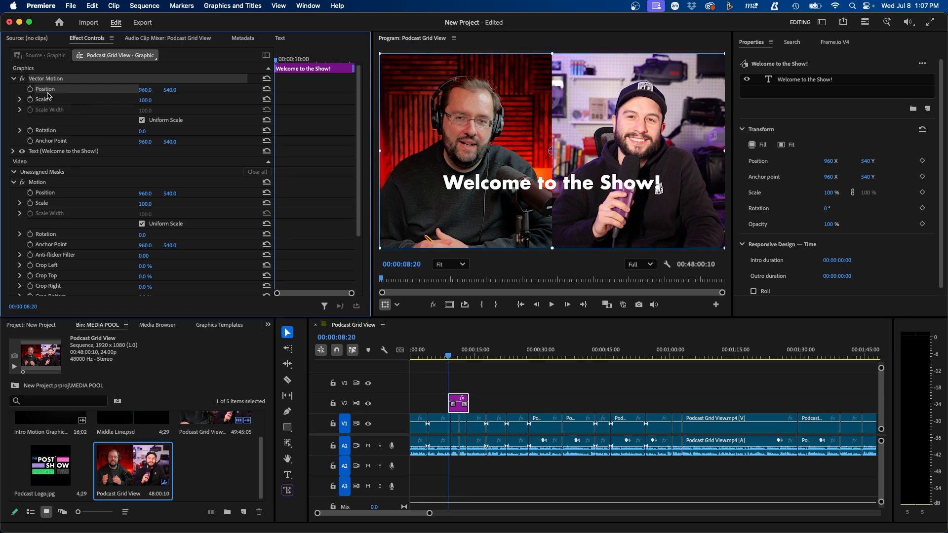
click(30, 89)
drag(279, 60, 282, 60)
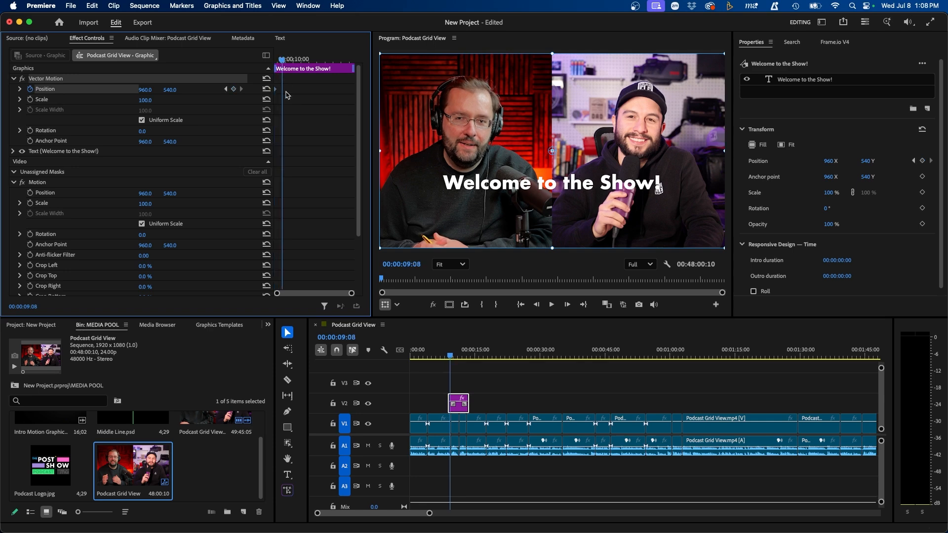
click(234, 89)
drag(283, 60, 270, 66)
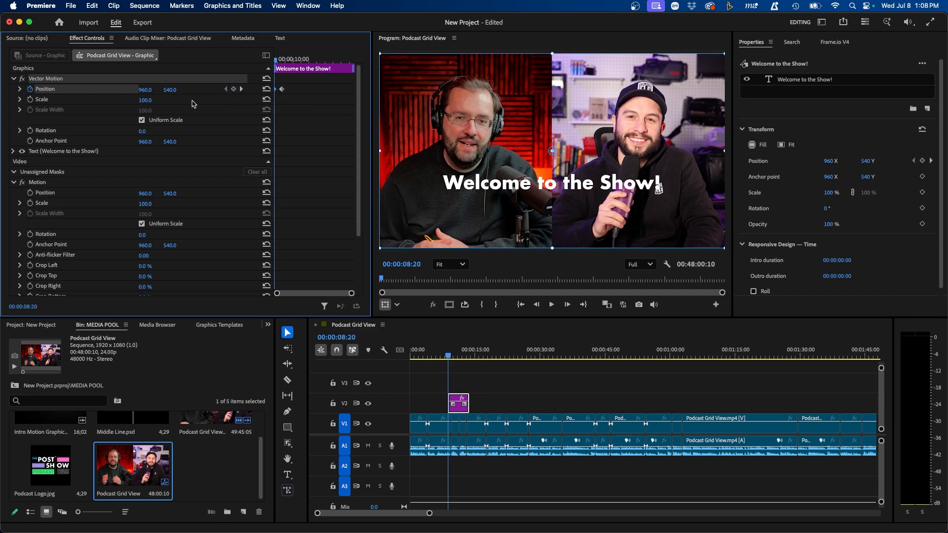
drag(170, 89, 175, 90)
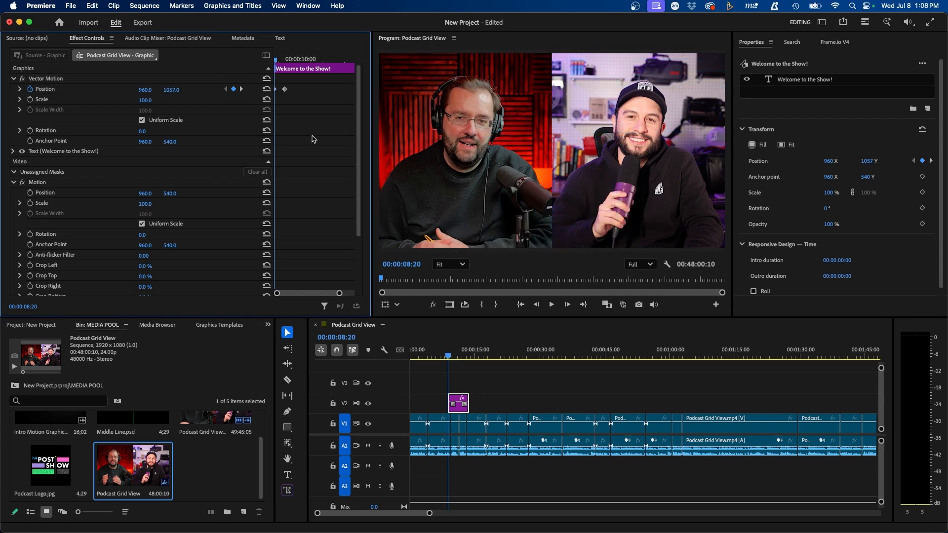
Step: Preview the title slide-in, then delete the title clip from V2
key(space)
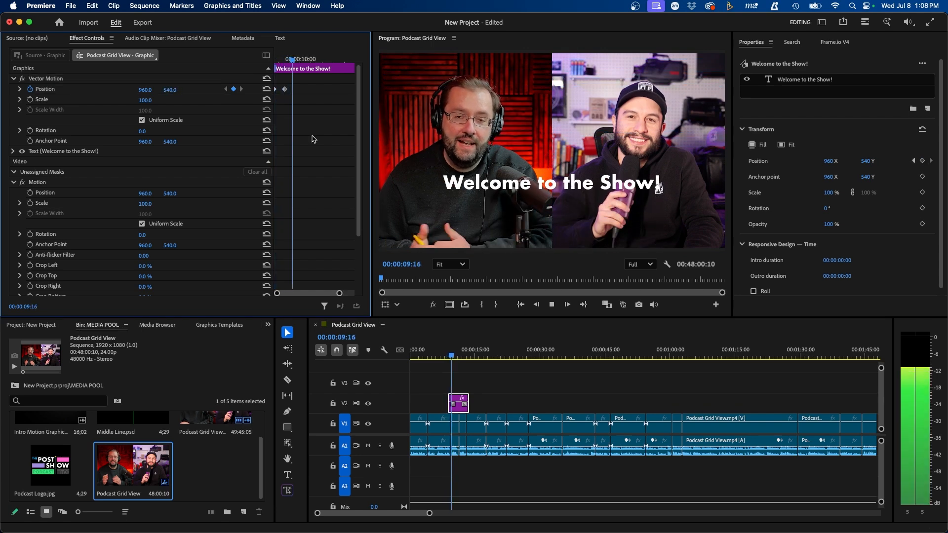
key(space)
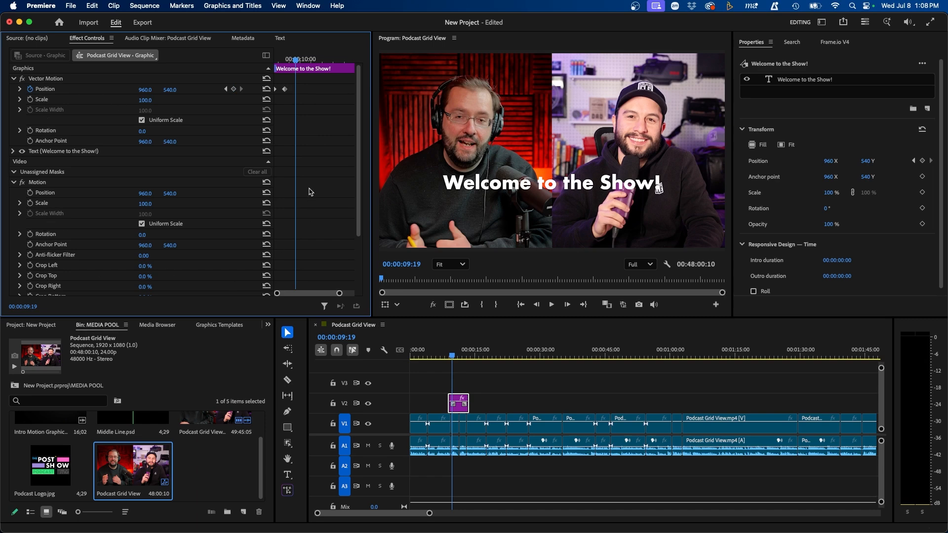
click(457, 384)
click(458, 403)
key(Delete)
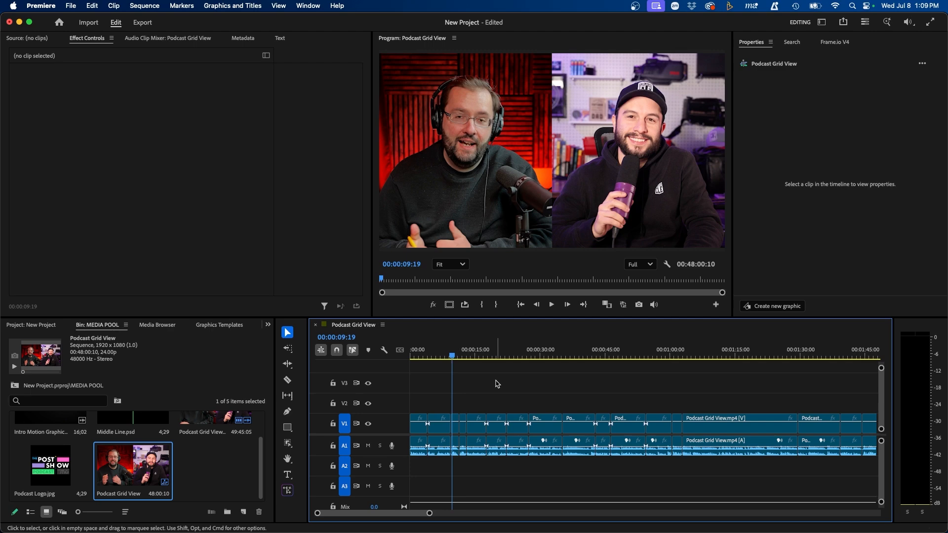
Step: Place Podcast Logo.jpg on V2 and extend it to about 49 minutes
click(57, 474)
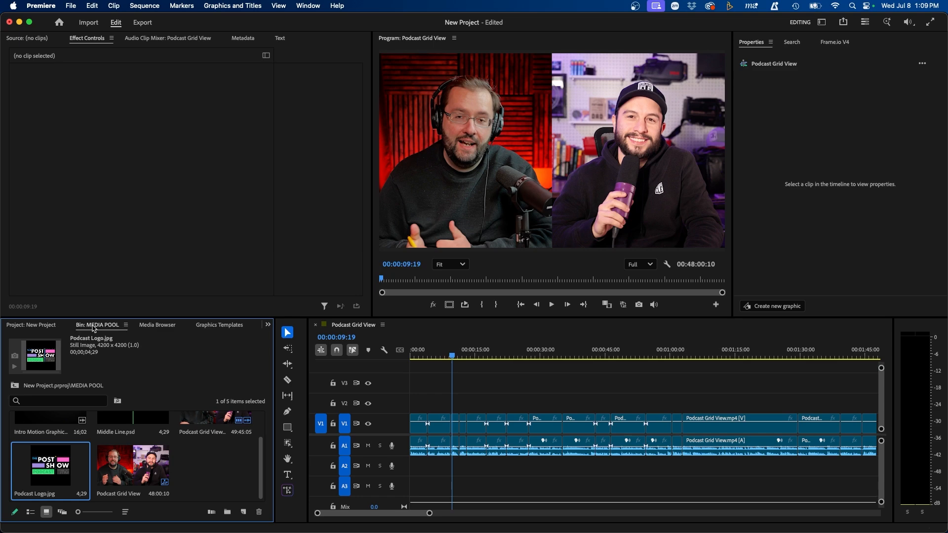
drag(240, 467, 399, 408)
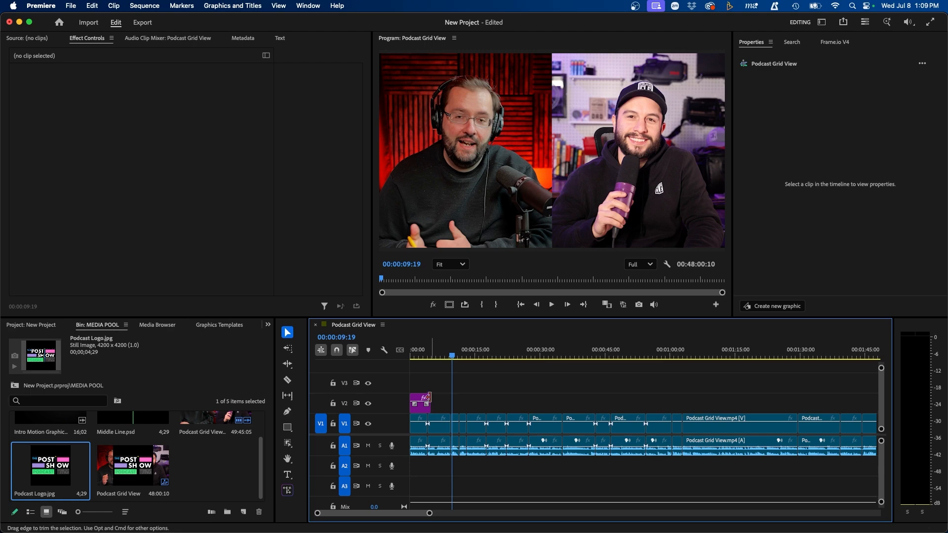
drag(429, 397, 671, 398)
click(619, 411)
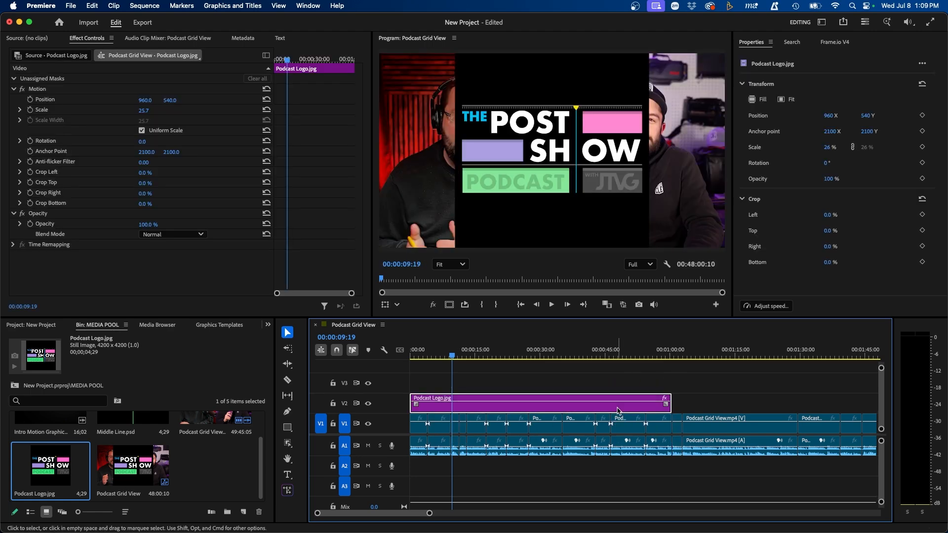
key(minus)
key(minus)
key(minus)
key(minus)
key(minus)
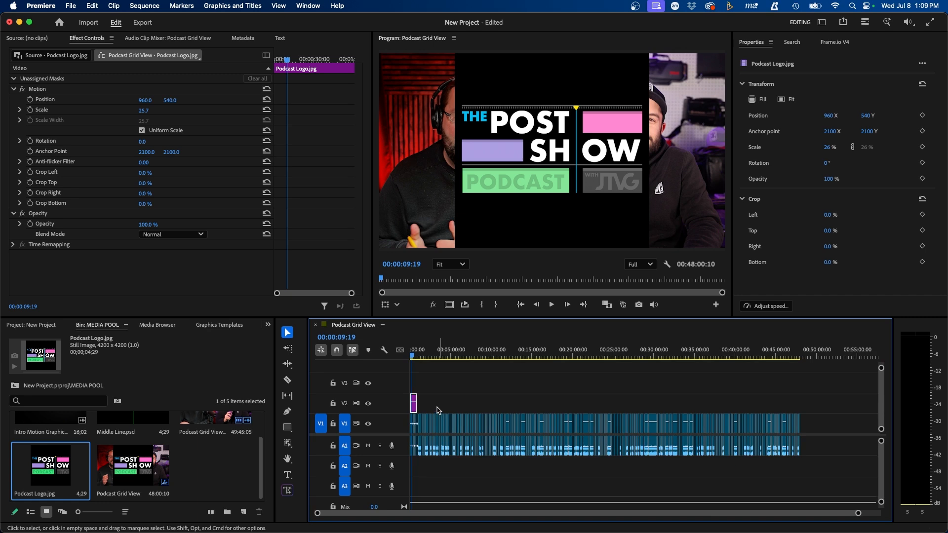
drag(421, 394, 799, 388)
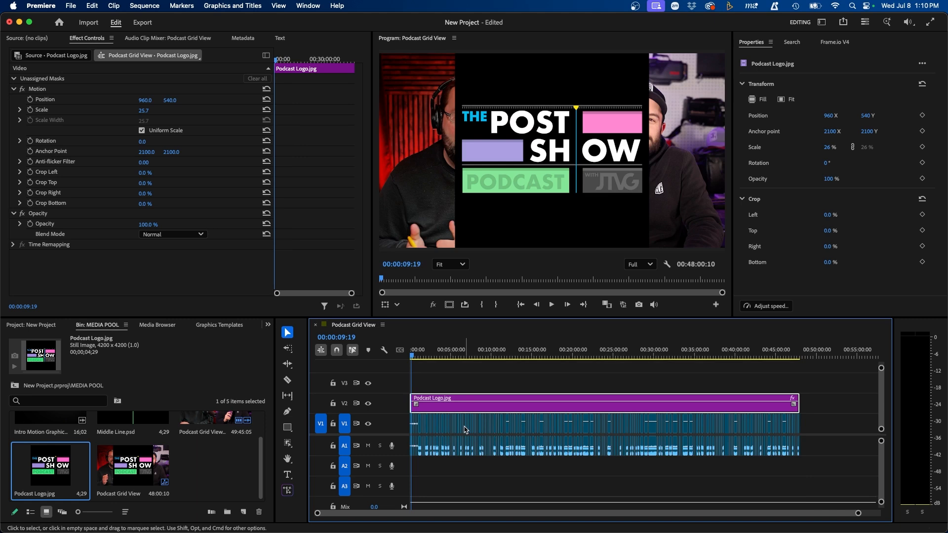
Step: Scale the logo to 5% and position it at 104, 123 in the top-left corner
click(98, 39)
click(145, 111)
text(5)
key(Return)
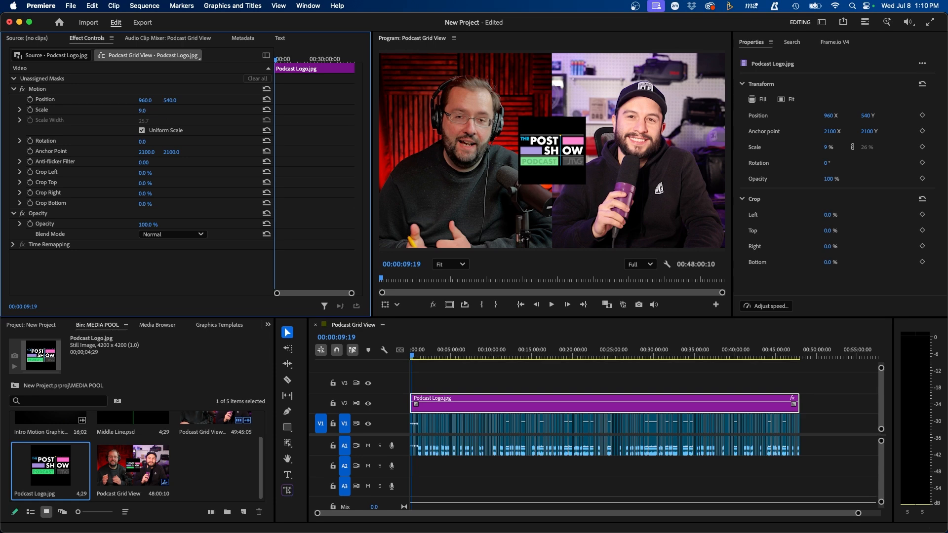
drag(146, 100, 54, 100)
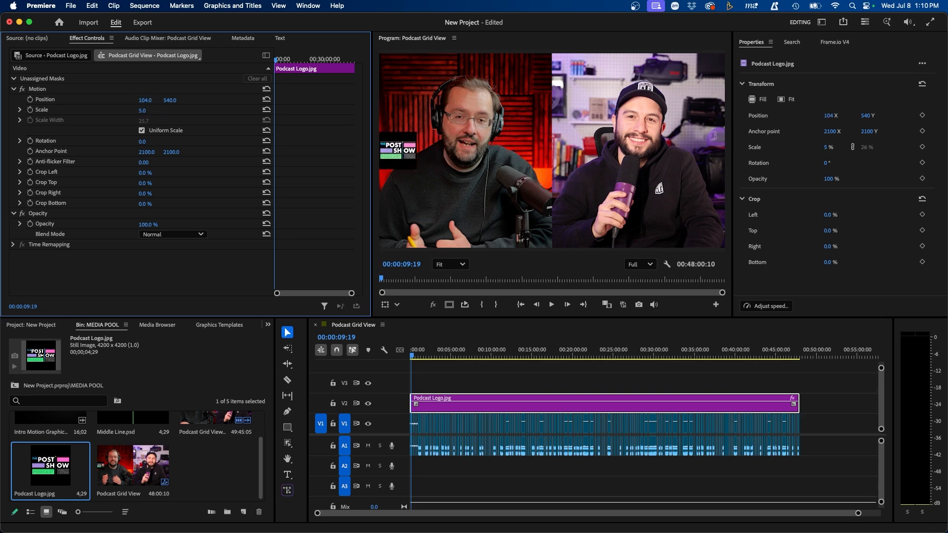
drag(172, 101, 141, 101)
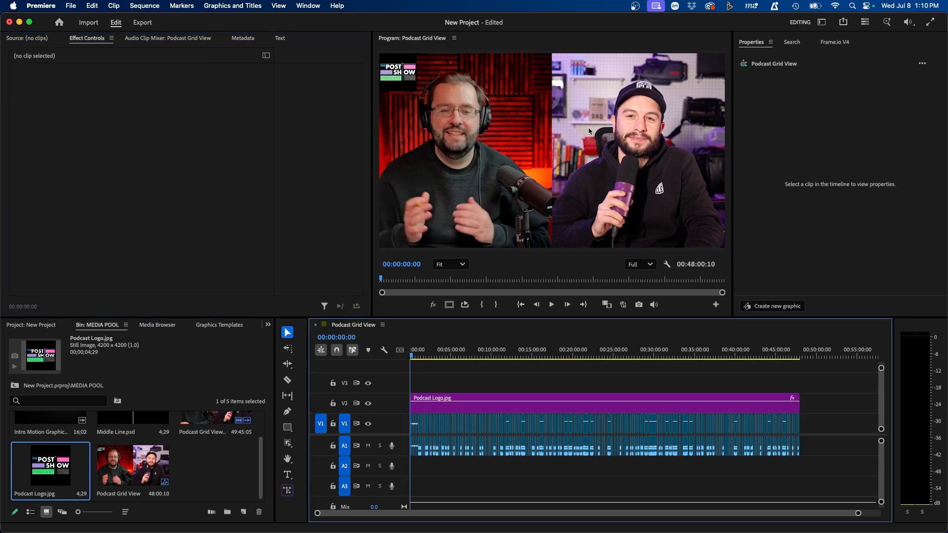
click(589, 130)
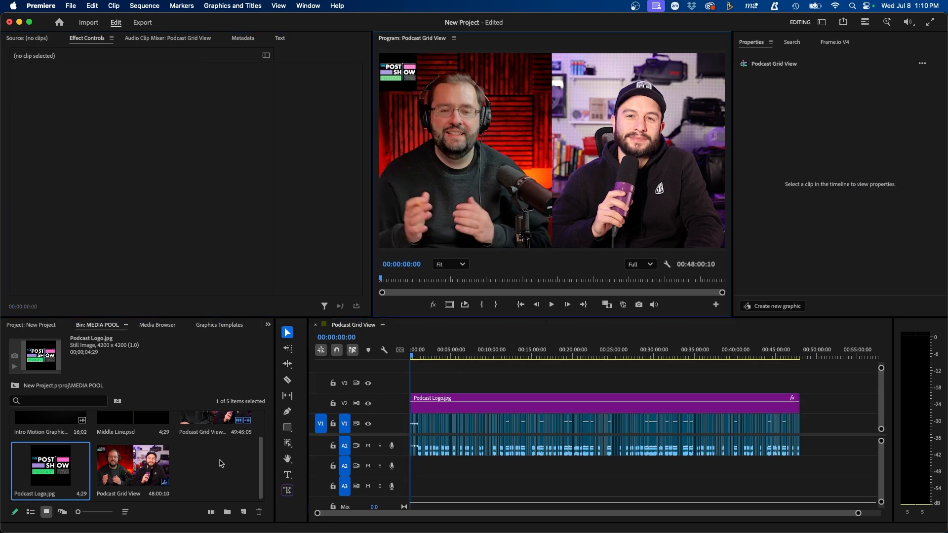
scroll(252, 450, up, 1)
Step: Preview Intro Motion Graphic.mov and insert it at 00:00:00:00, making the sequence 48:16:11
click(43, 443)
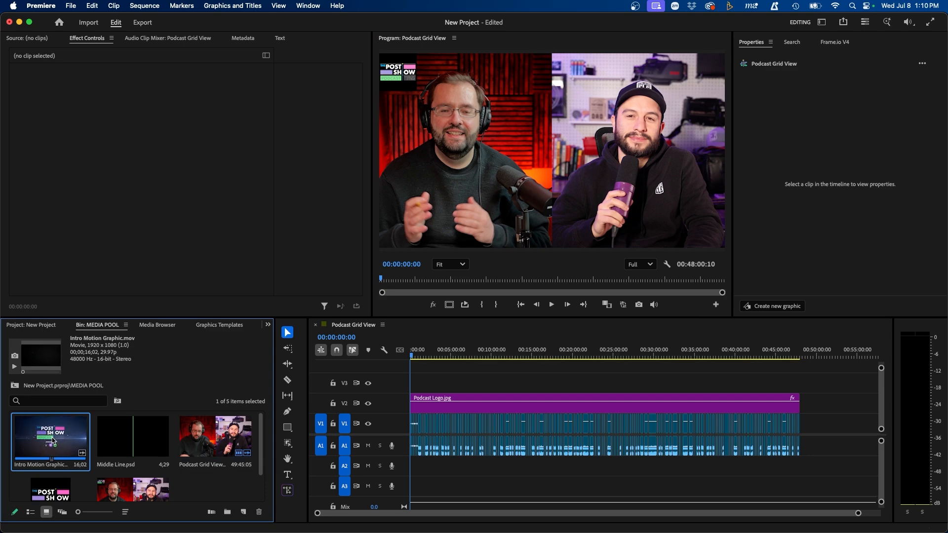
double_click(54, 441)
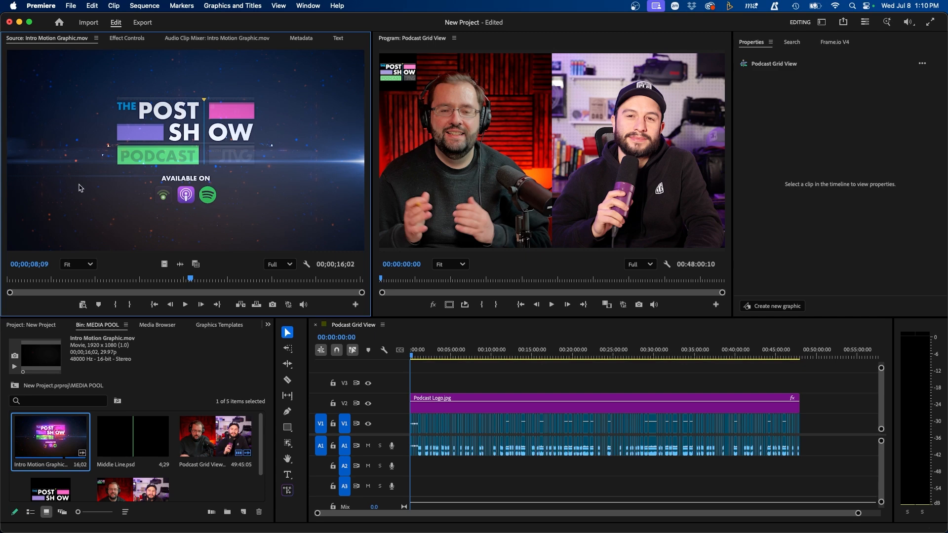
drag(118, 282, 247, 276)
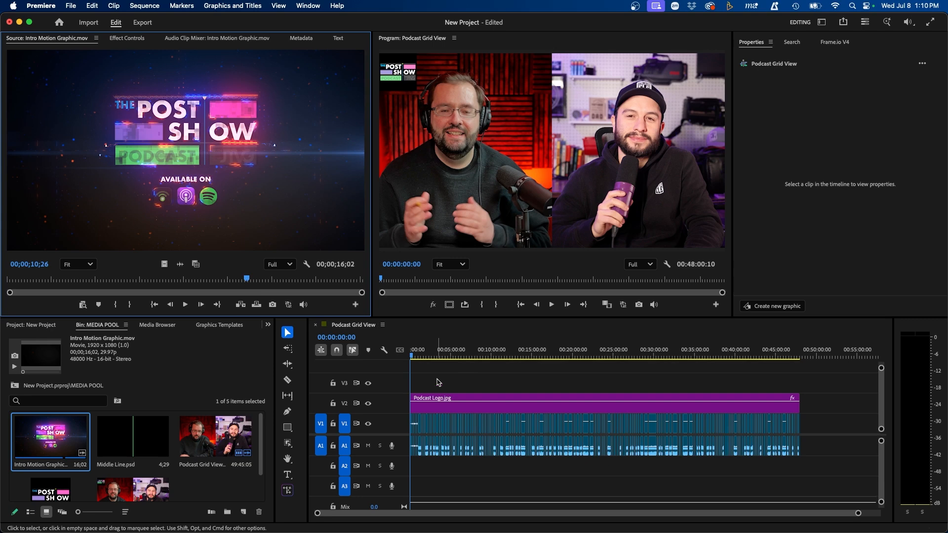
click(421, 353)
drag(429, 352, 384, 367)
click(427, 371)
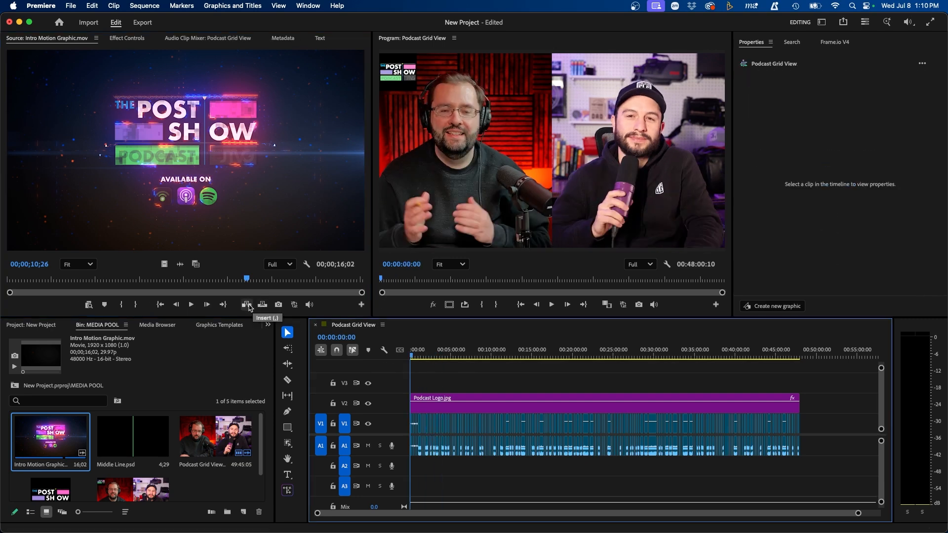
click(247, 306)
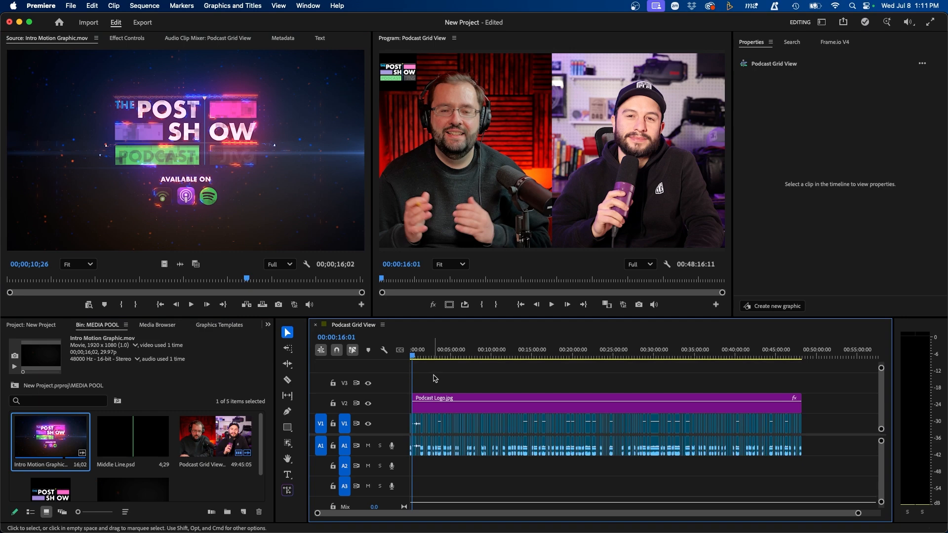
key(equal)
key(equal)
key(equal)
key(equal)
key(equal)
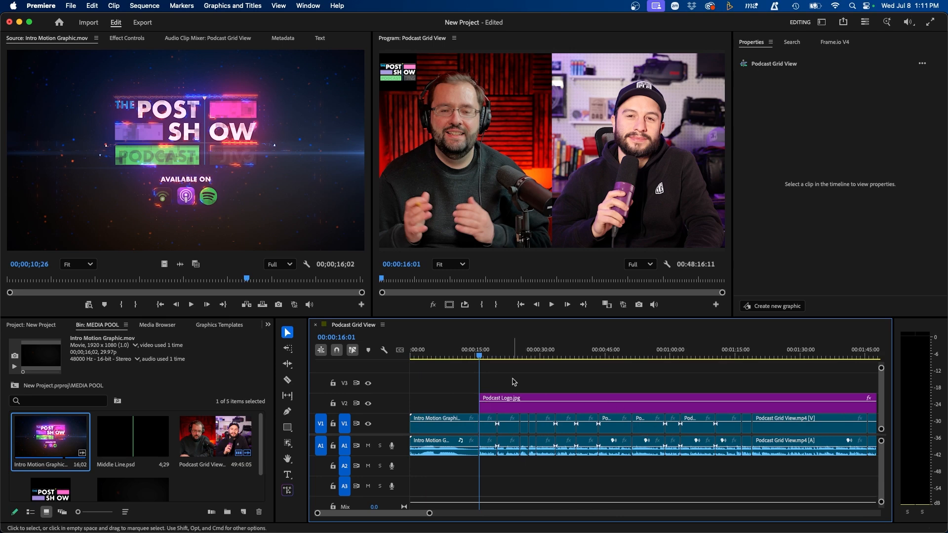
Step: Move the intro graphic's video up to V3 and its audio down to A2
click(454, 353)
click(458, 423)
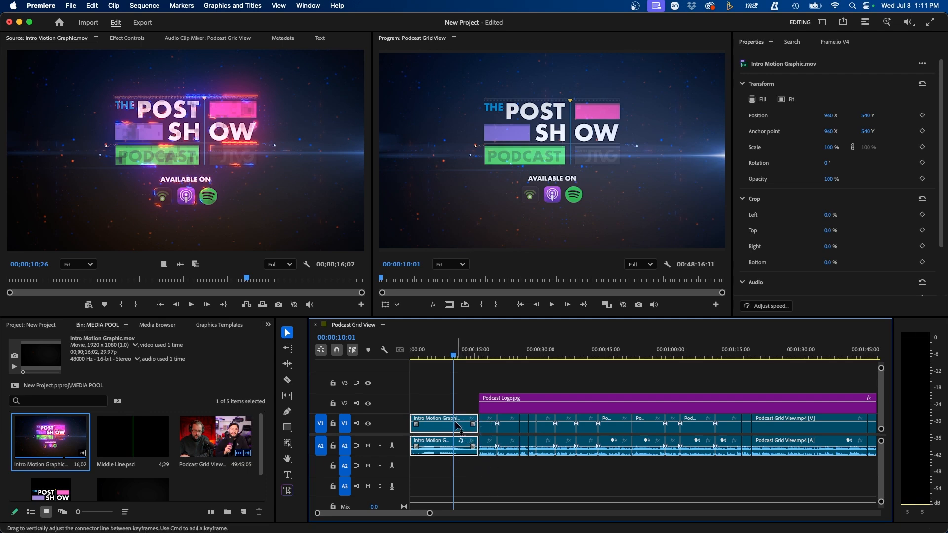
drag(451, 421, 450, 384)
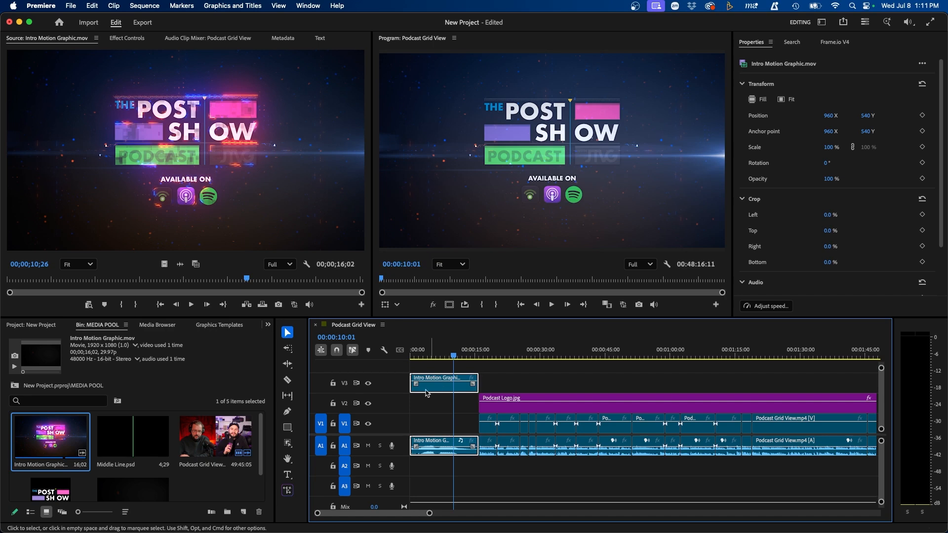
drag(436, 454, 436, 468)
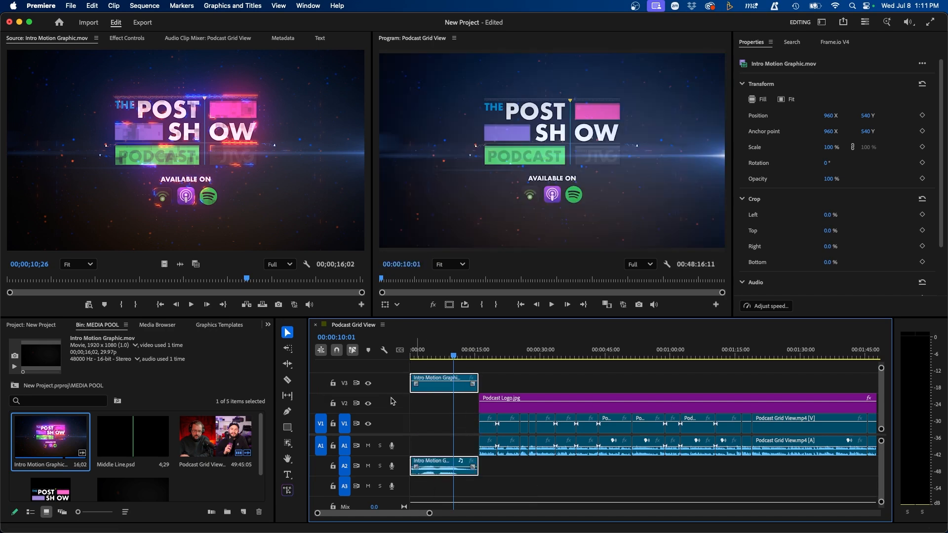
Step: Slide all podcast clips after 0:10 left with Track Select Forward
click(287, 348)
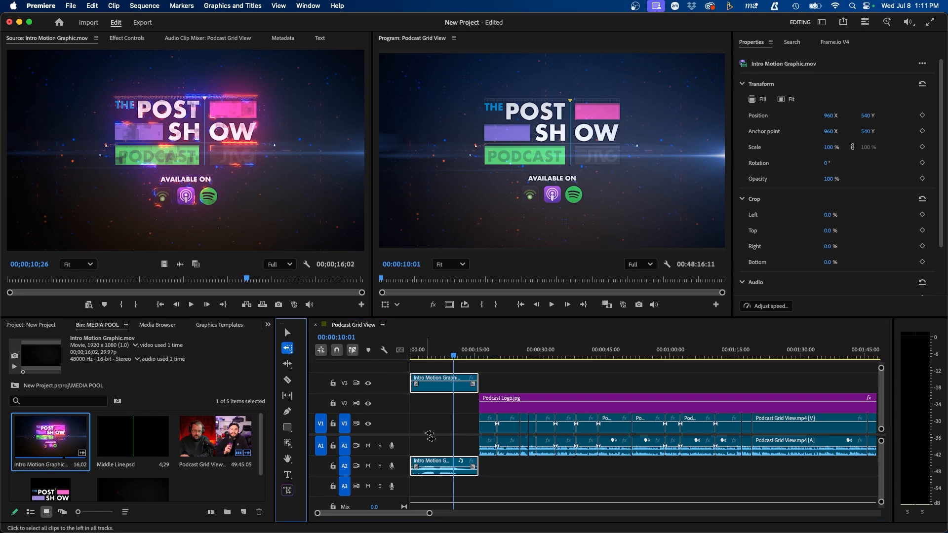
click(489, 439)
click(287, 333)
drag(491, 417, 465, 417)
Step: Trim the intro graphic's end back to about 00:00:11:23
click(455, 472)
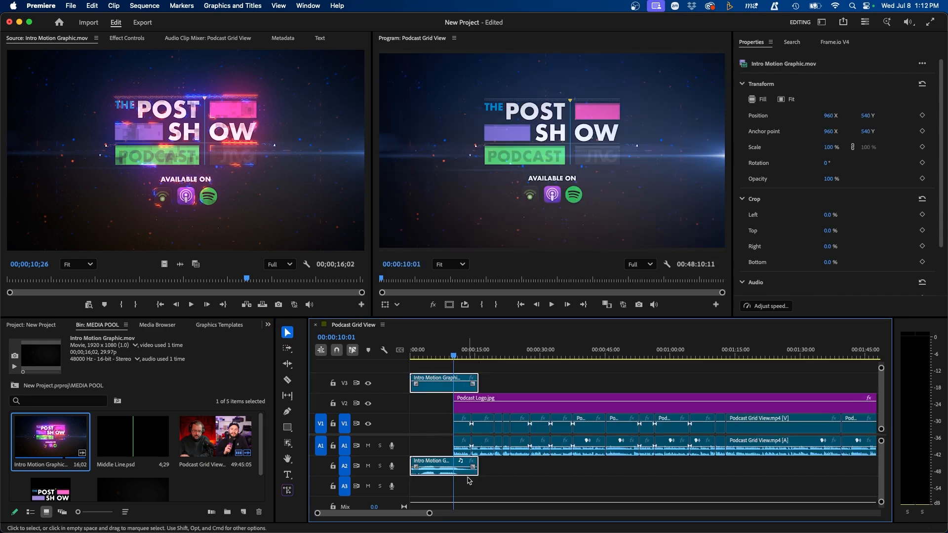
drag(477, 383, 459, 383)
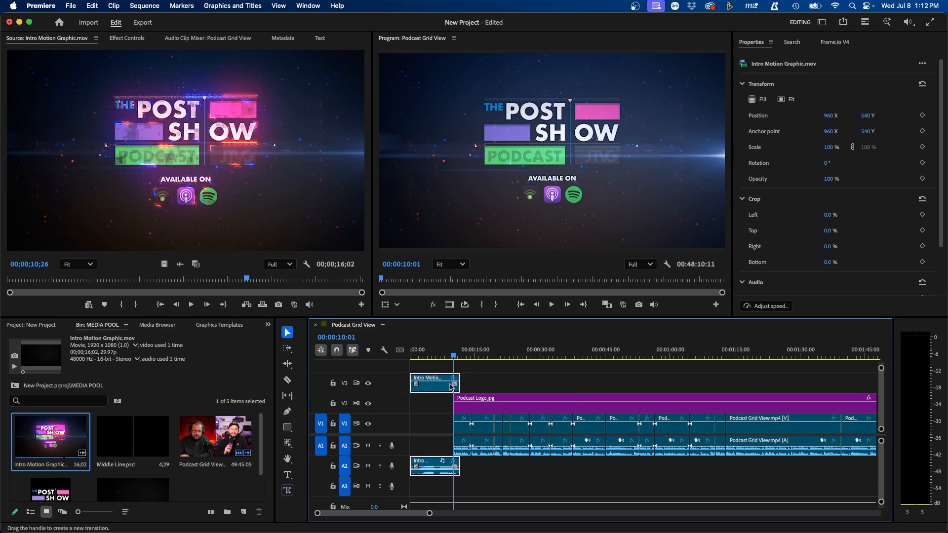
click(487, 383)
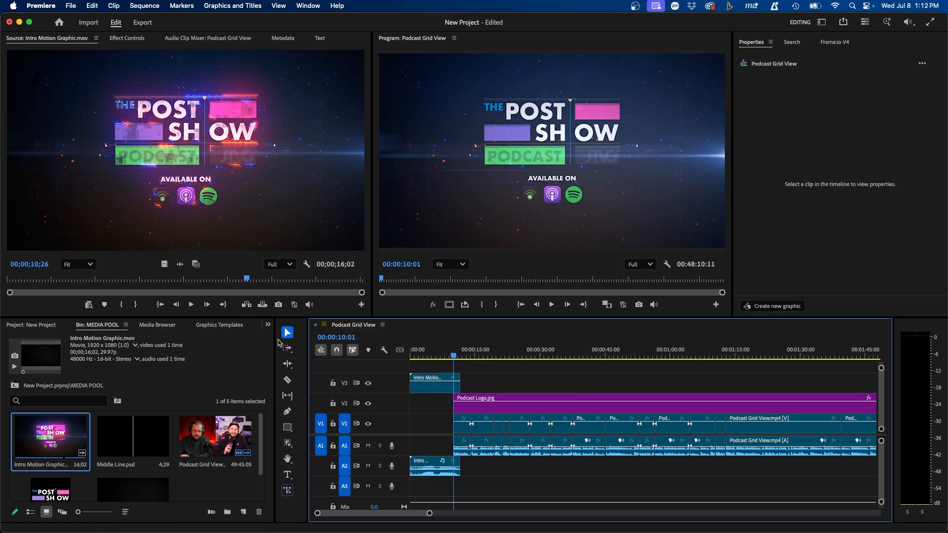
Step: Search the Effects panel for 'wipe' and apply the Wipe transition to the logo's start
click(268, 325)
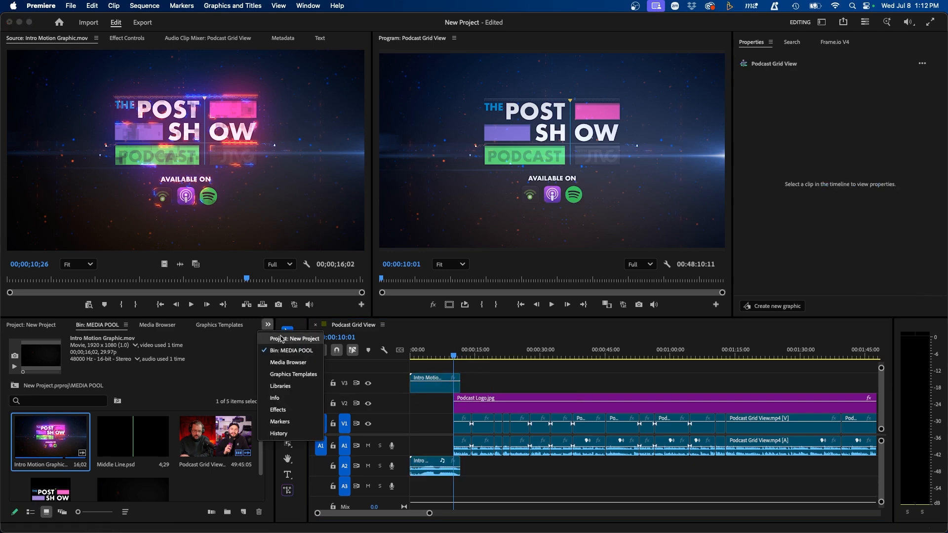
click(279, 410)
click(157, 421)
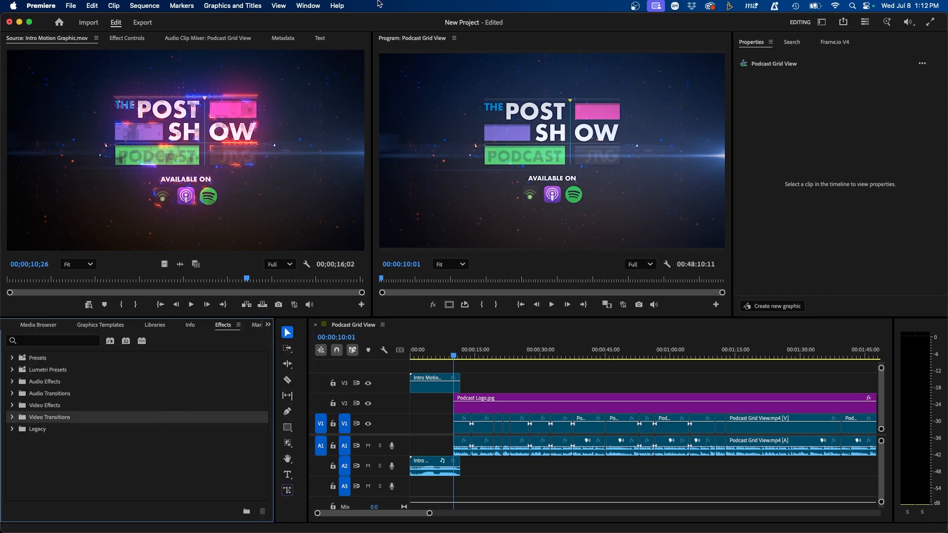
click(308, 5)
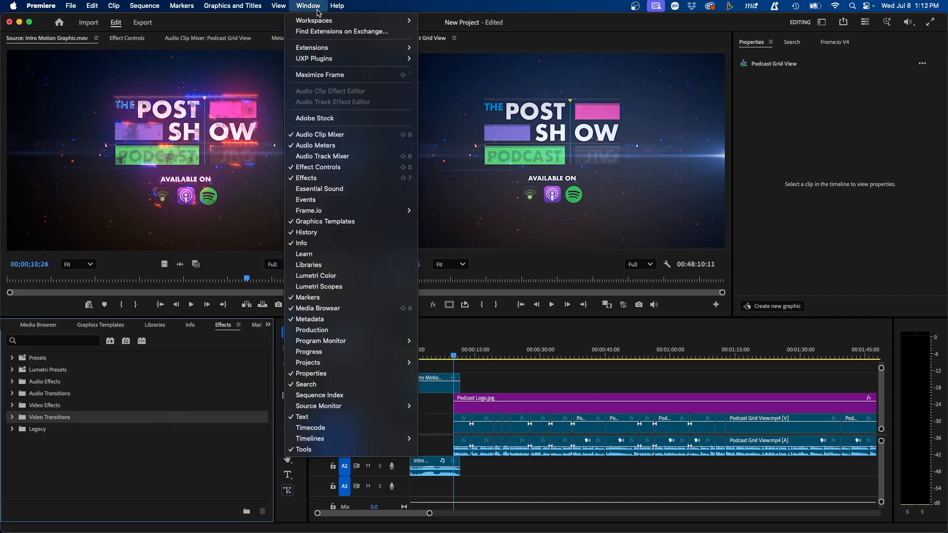
click(337, 180)
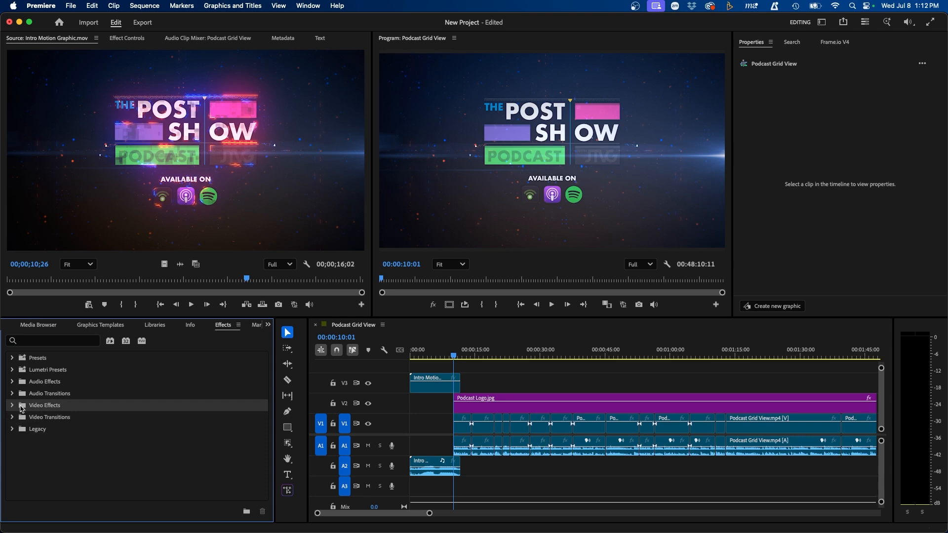
click(64, 341)
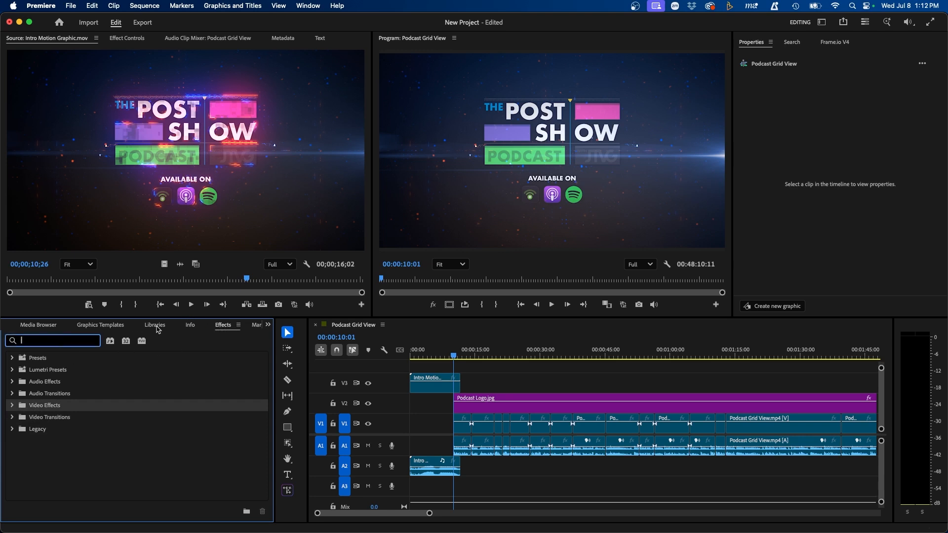
text(wipe)
scroll(72, 480, down, 15)
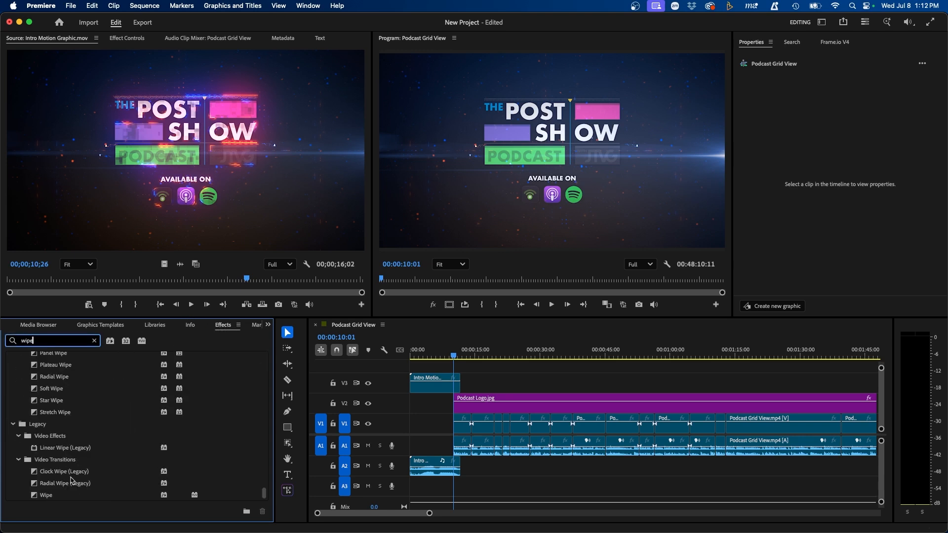
drag(44, 495, 467, 397)
Step: Shorten the intro motion graphic's tail and play back the transition into the podcast
key(=)
key(=)
key(=)
click(525, 374)
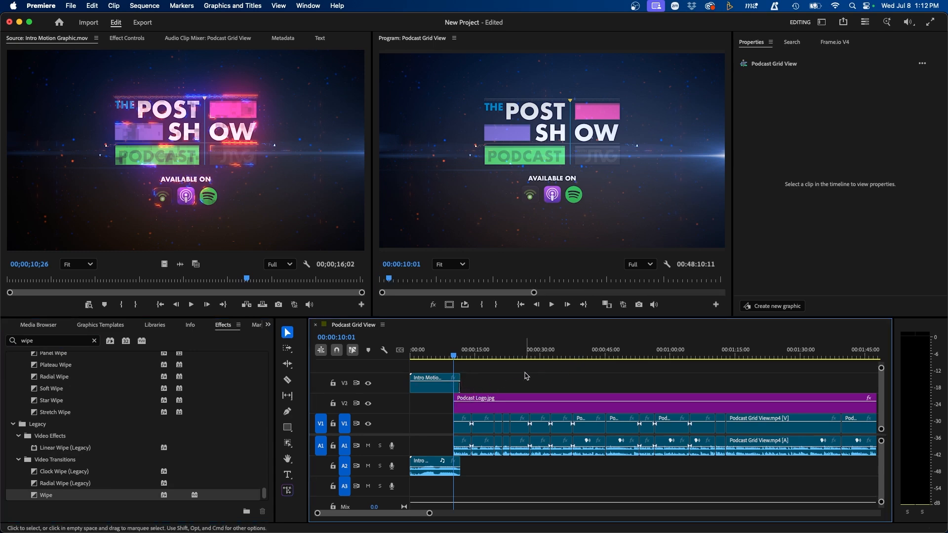
key(=)
key(=)
key(=)
key(=)
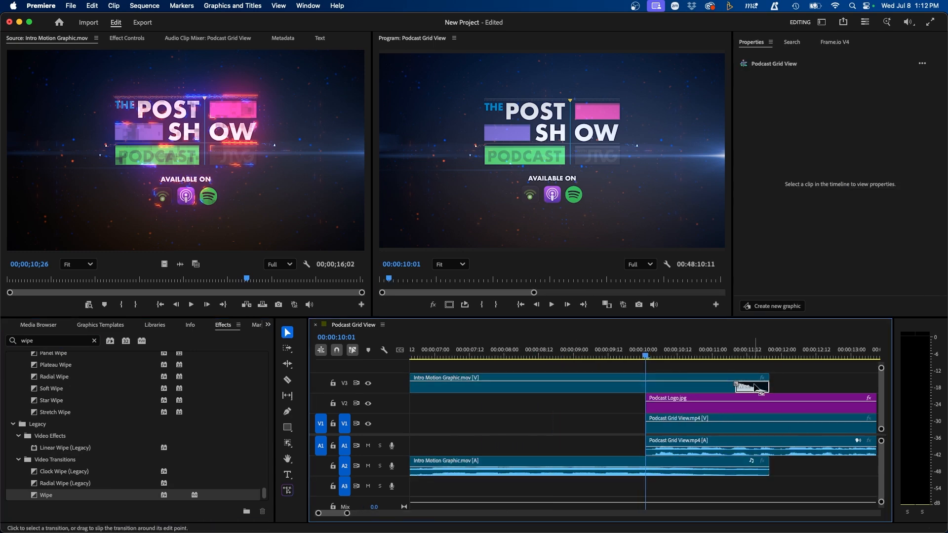
drag(772, 387, 519, 388)
click(454, 354)
key(space)
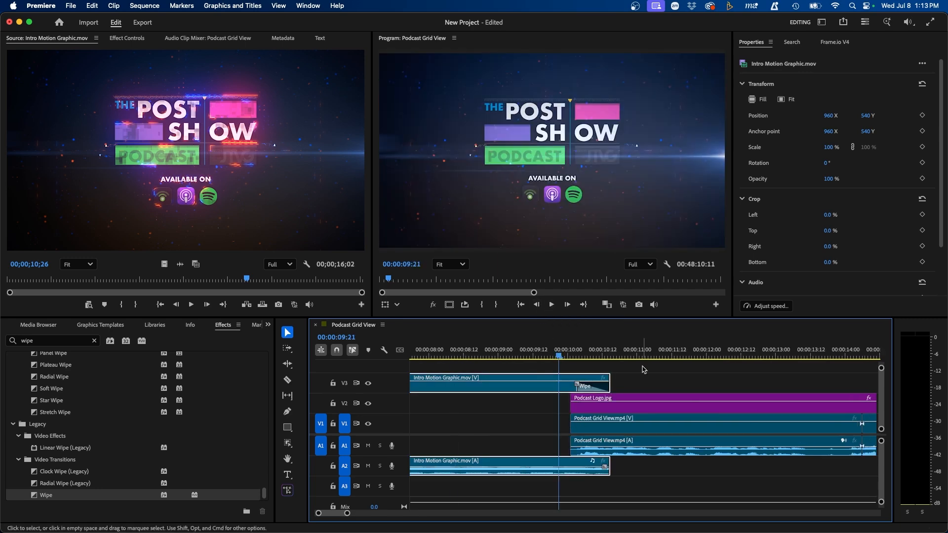
click(659, 369)
key(space)
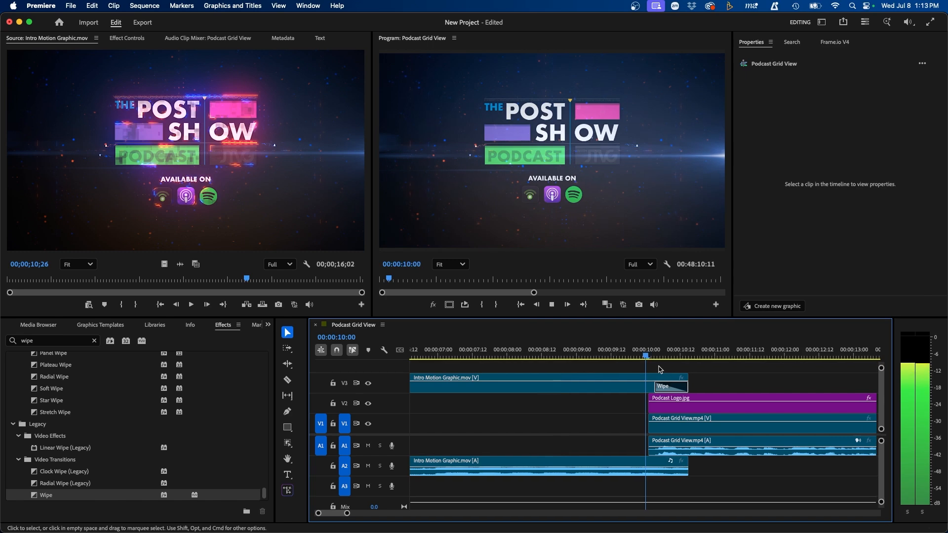
key(space)
Step: Add a fade-out to the intro's A2 audio and play it back from 00:00:08:14
click(572, 474)
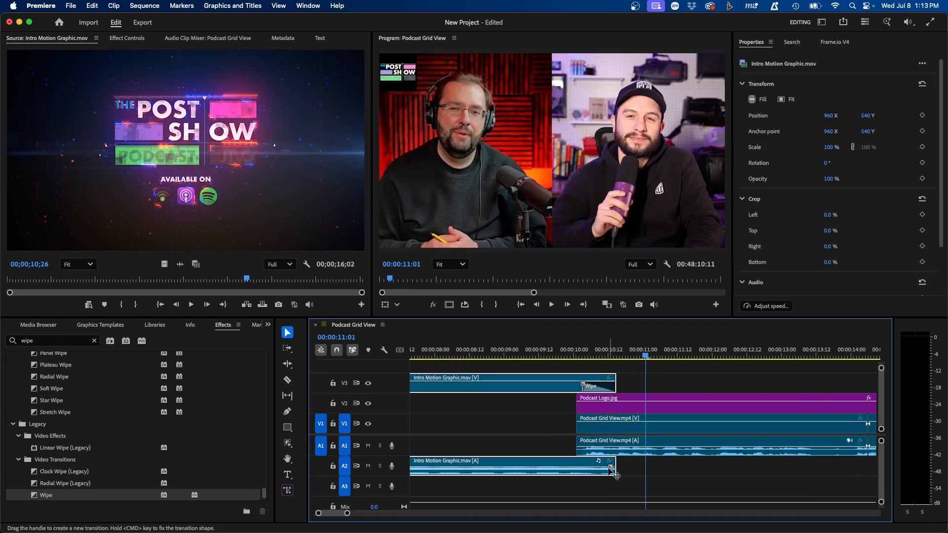
mouse_move(612, 467)
mouse_down()
mouse_move(485, 475)
mouse_move(502, 468)
mouse_up()
click(476, 352)
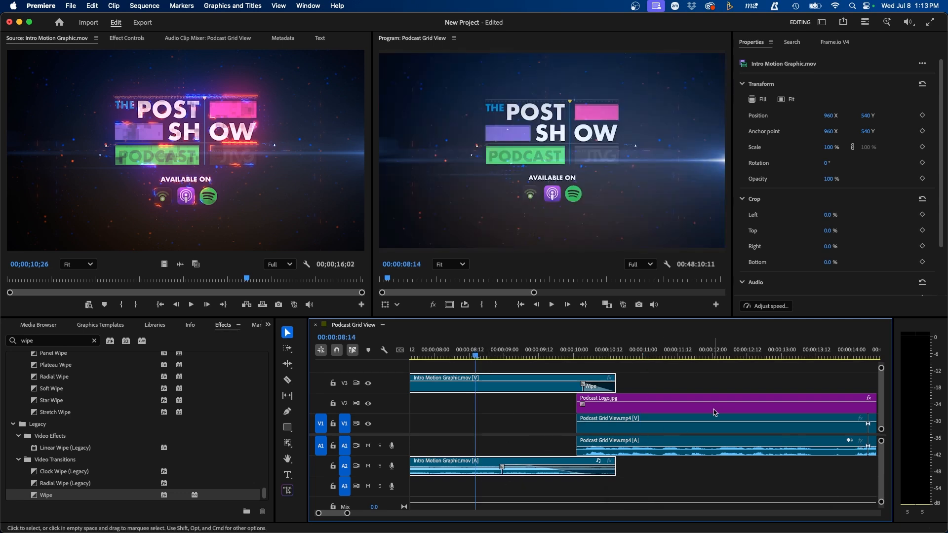
key(space)
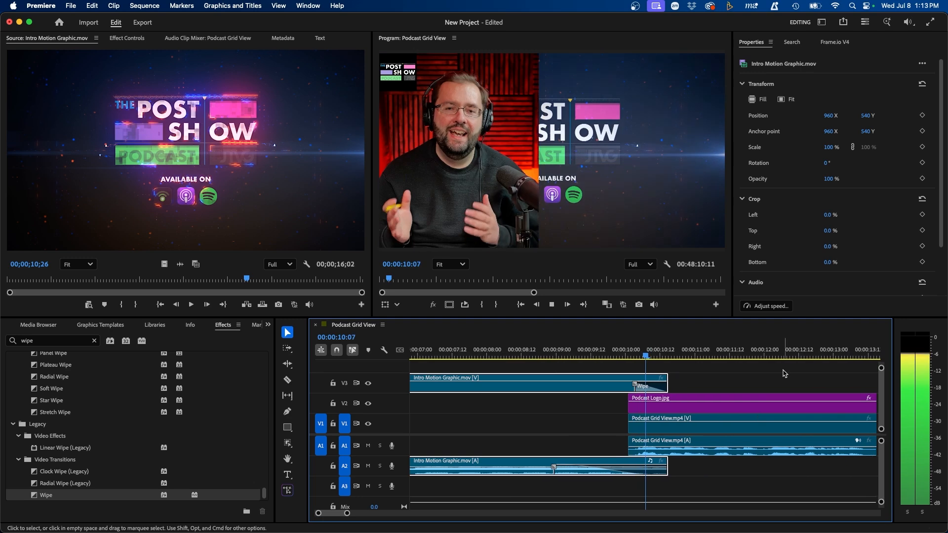
click(630, 368)
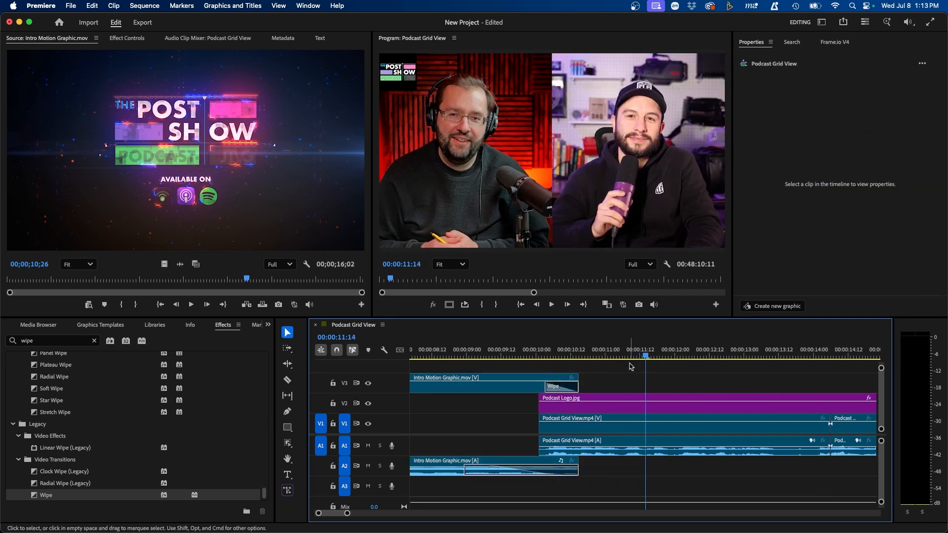
Step: Zoom the timeline out and select the first Podcast Grid View clip
key(minus)
key(minus)
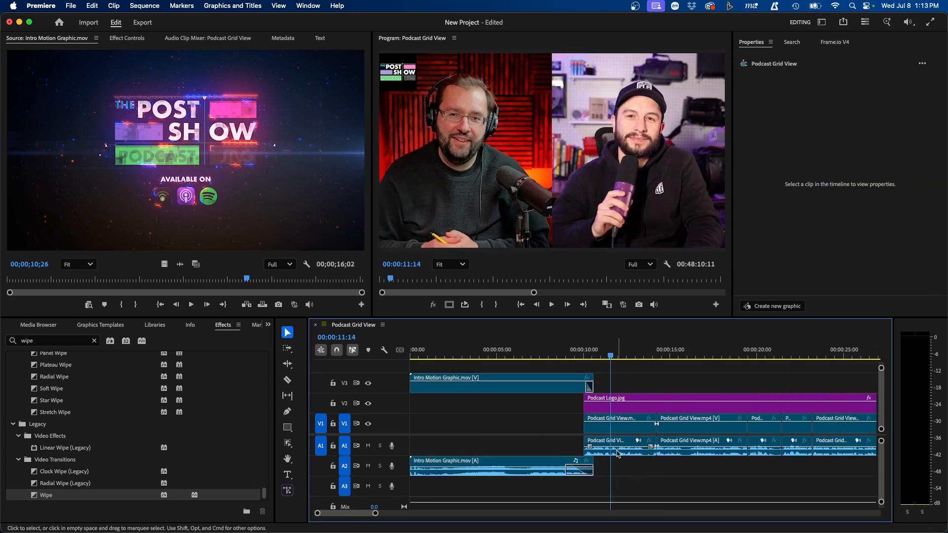
click(617, 453)
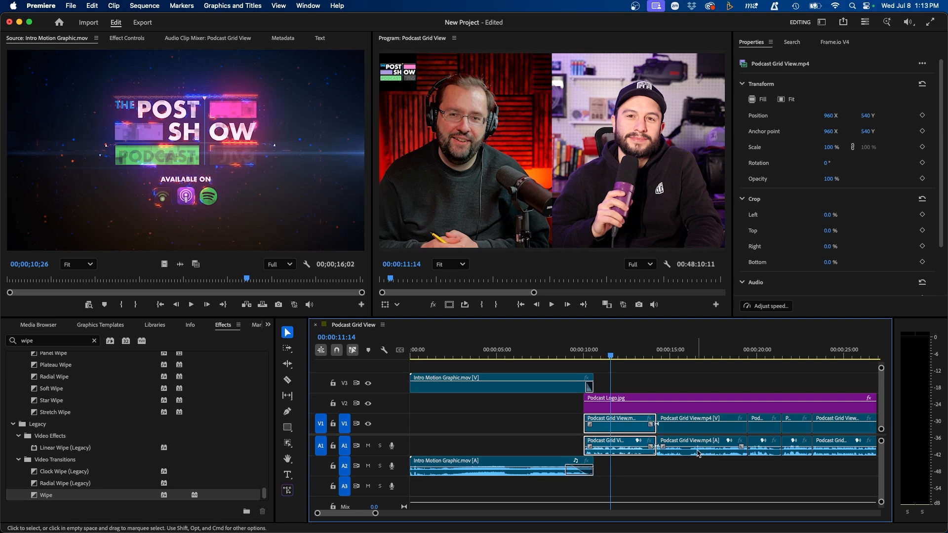
click(307, 5)
Step: Switch to the Audio workspace and bring up the Essential Sound preset list
click(433, 275)
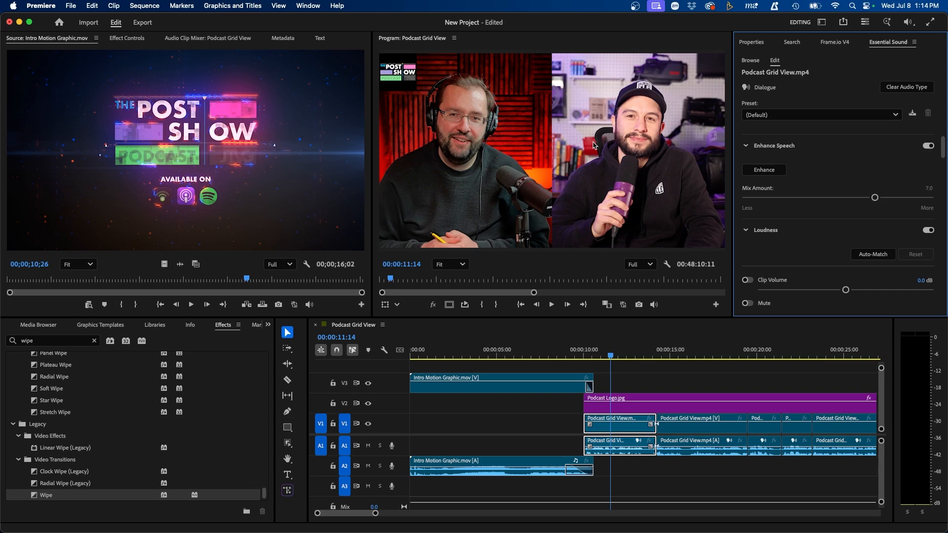
click(822, 22)
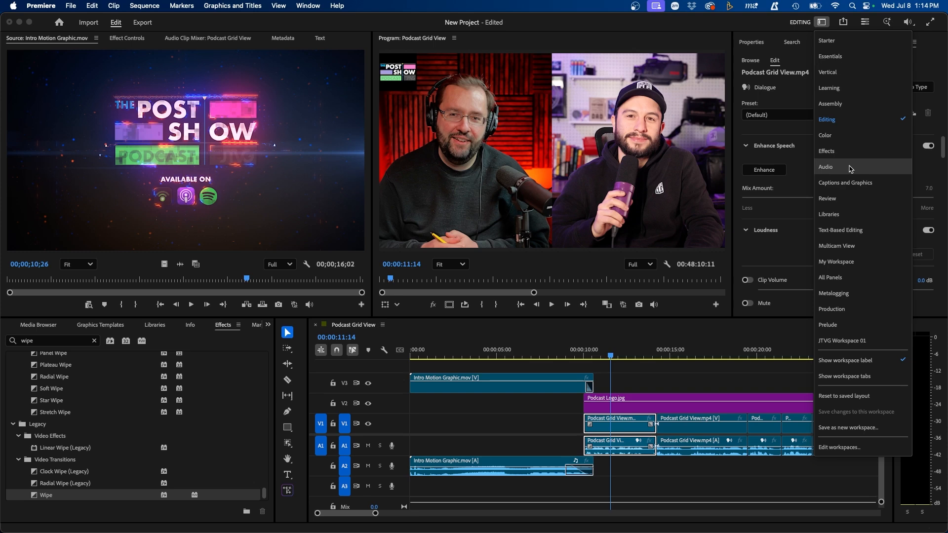
click(850, 169)
click(633, 147)
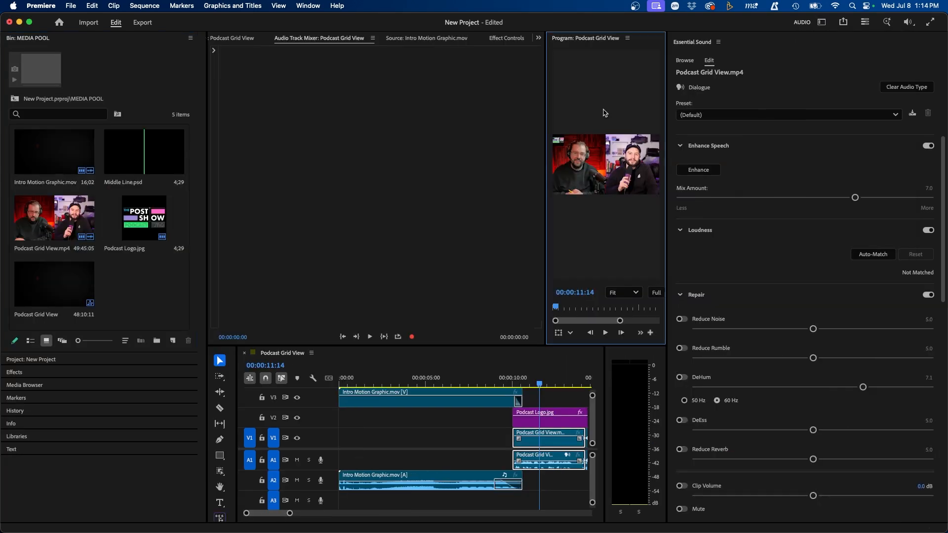
click(696, 49)
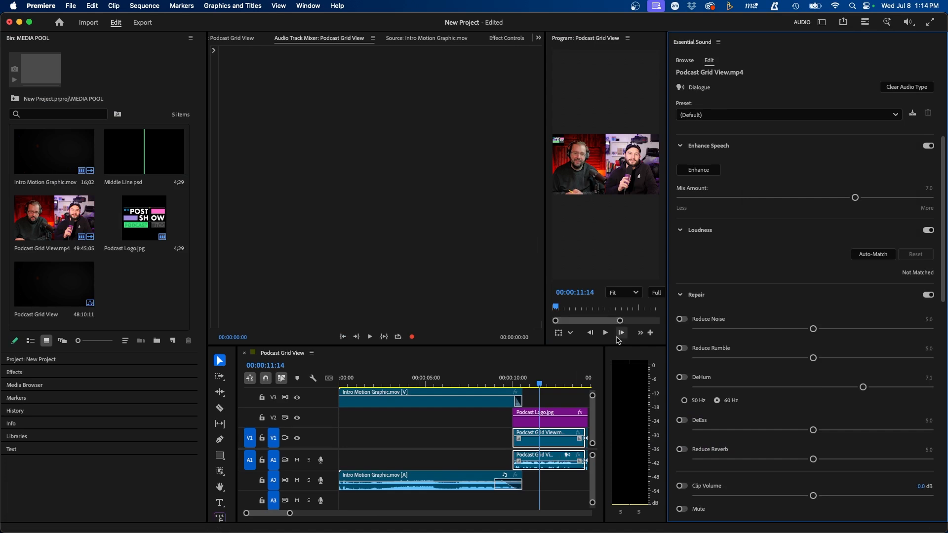
click(711, 116)
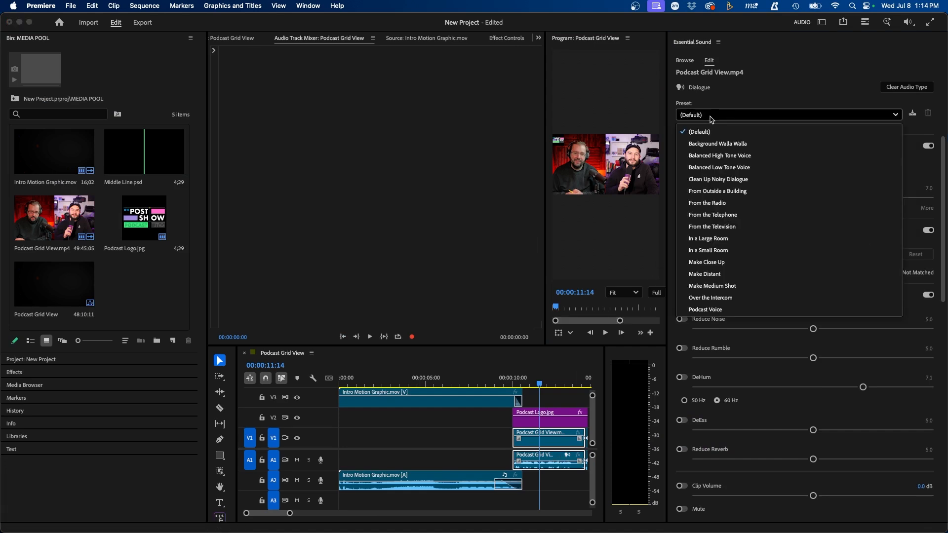
click(711, 118)
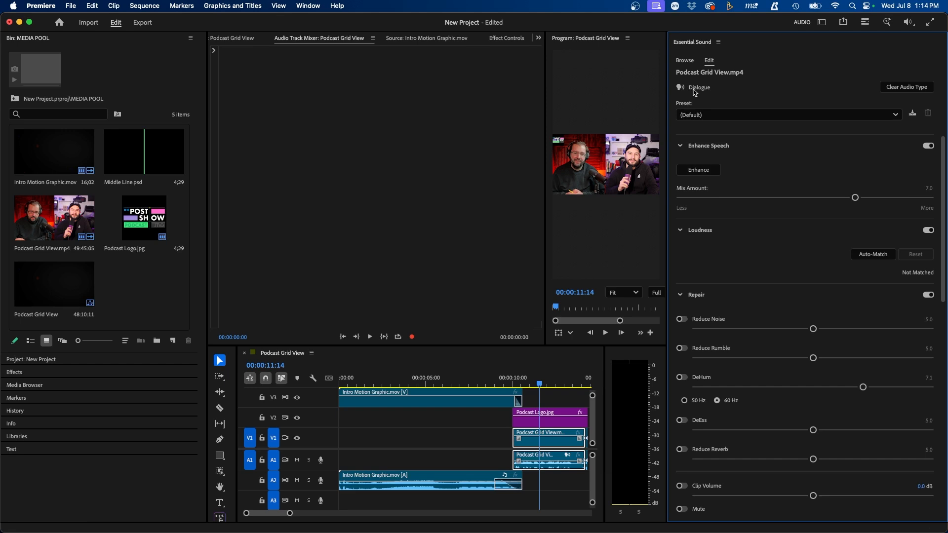
Step: Give the Podcast Grid View dialogue the Podcast Voice preset and Enhance Speech mixed at 4.1
click(486, 479)
click(546, 457)
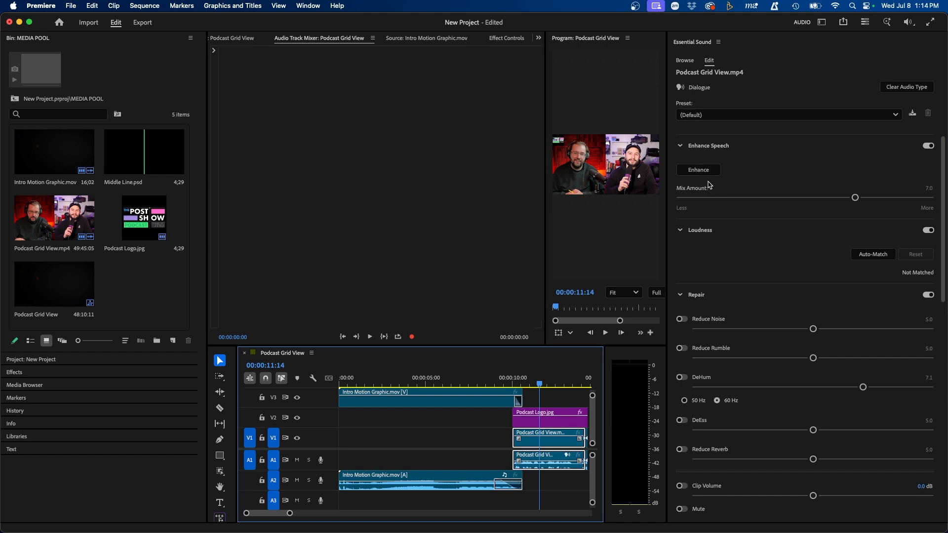
click(705, 115)
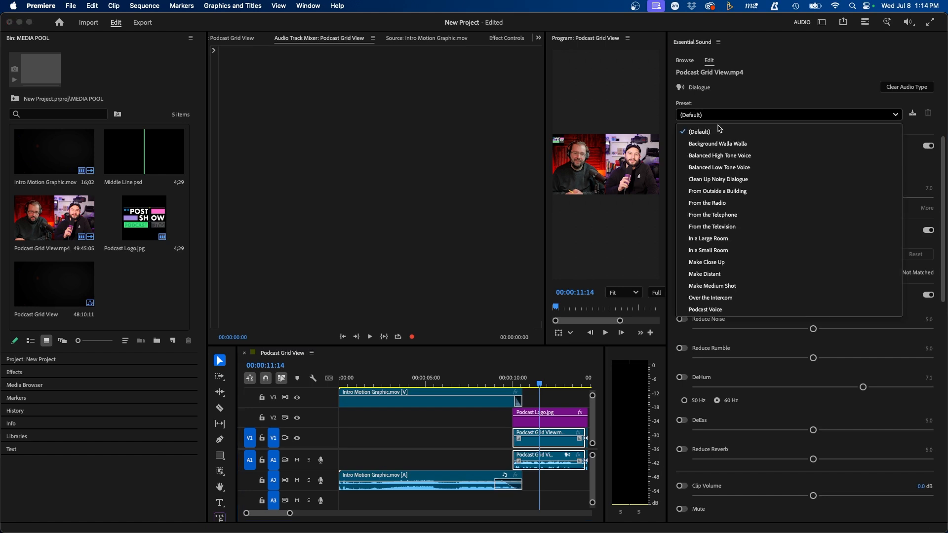
click(730, 311)
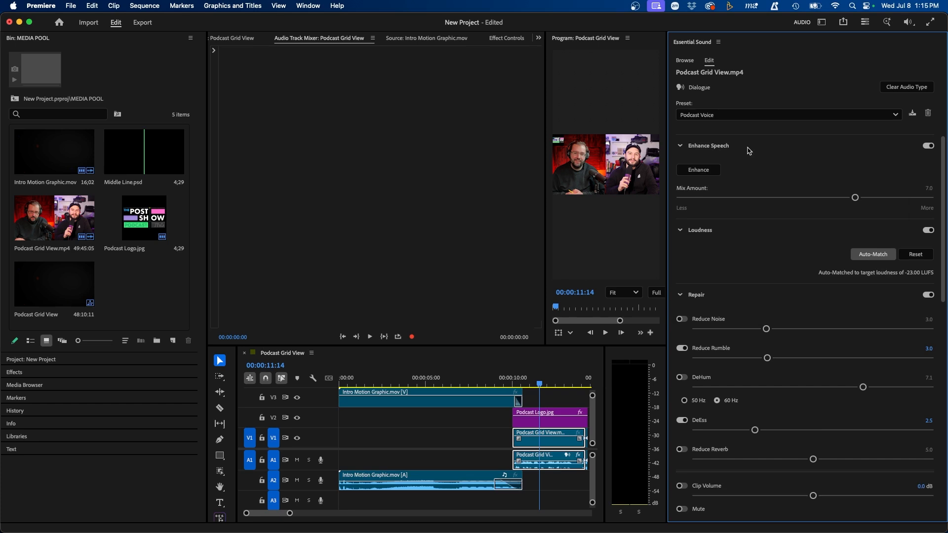
click(698, 171)
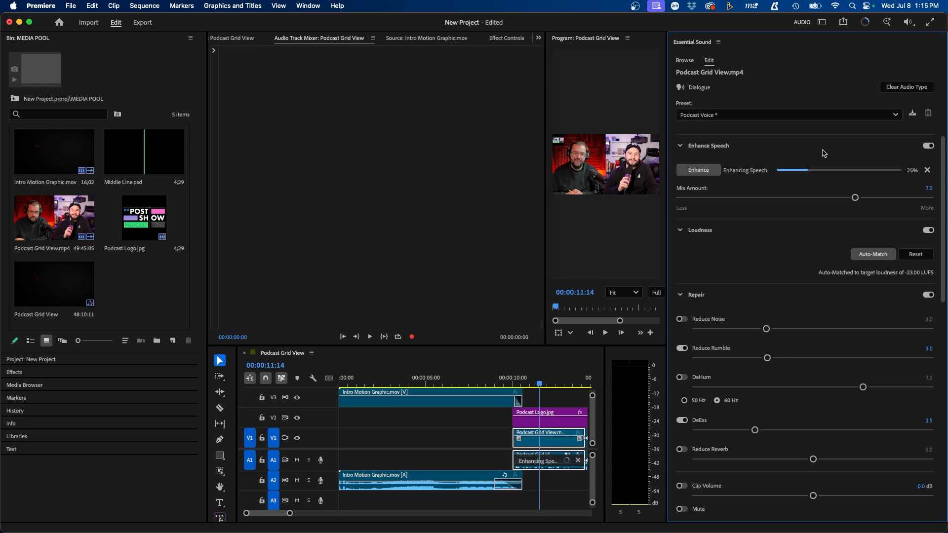
drag(855, 197, 780, 198)
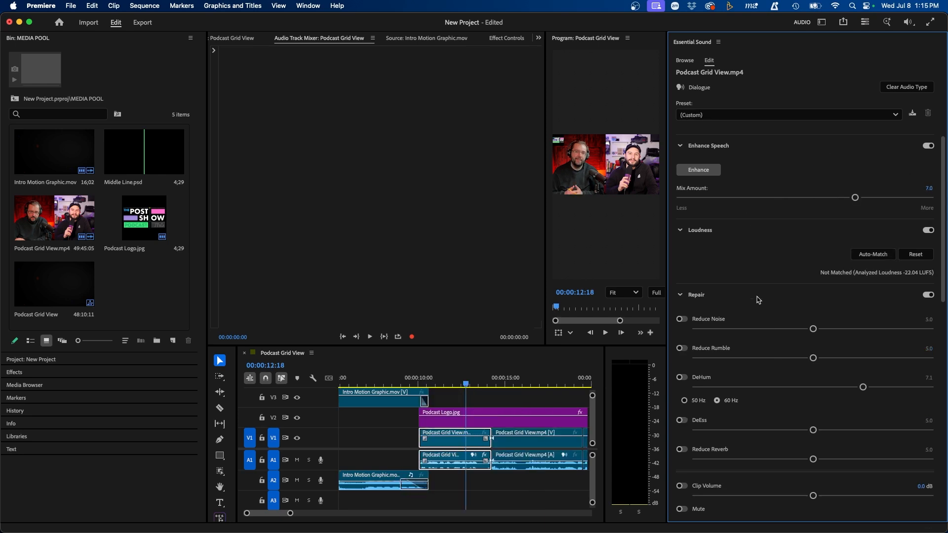
scroll(756, 299, down, 5)
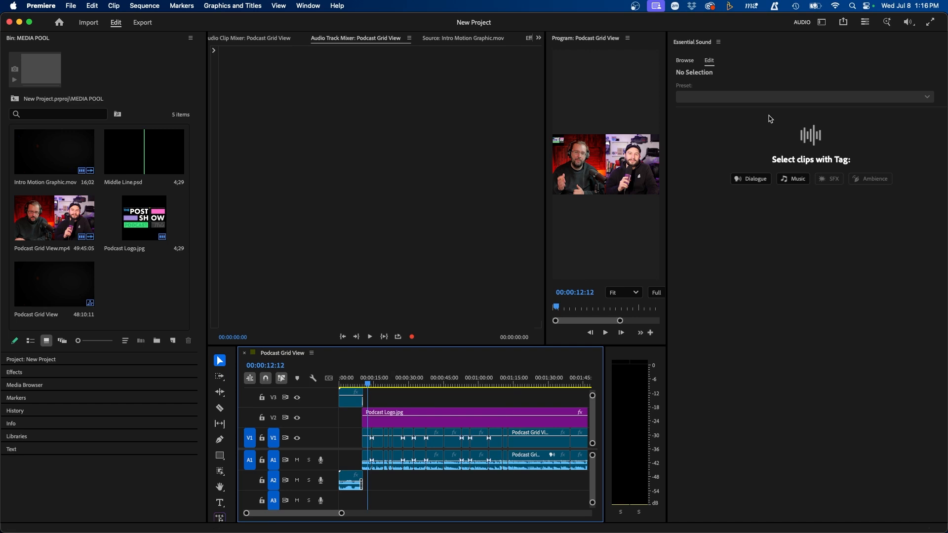
Step: In the Color workspace, apply Auto Lumetri Basic Correction and reduce Intensity to about 44.3
click(821, 22)
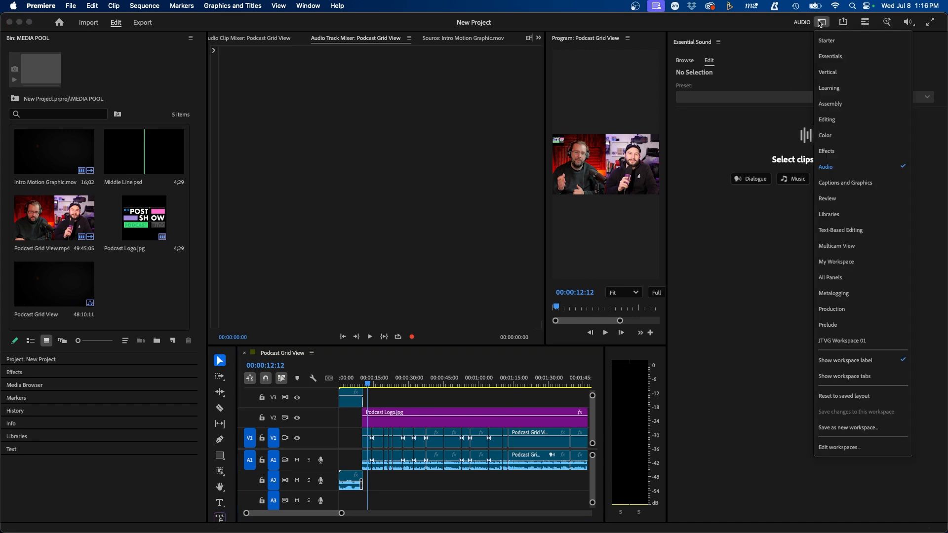
click(844, 134)
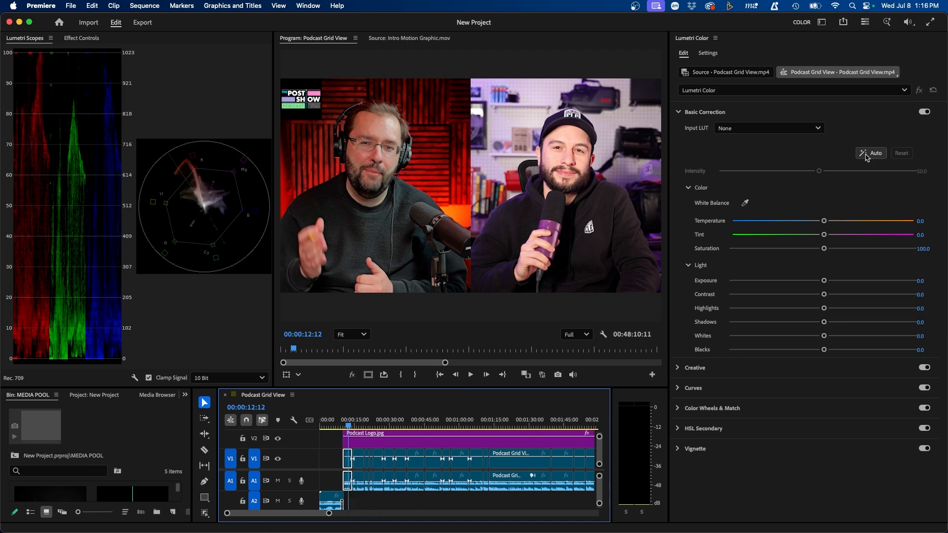
click(874, 153)
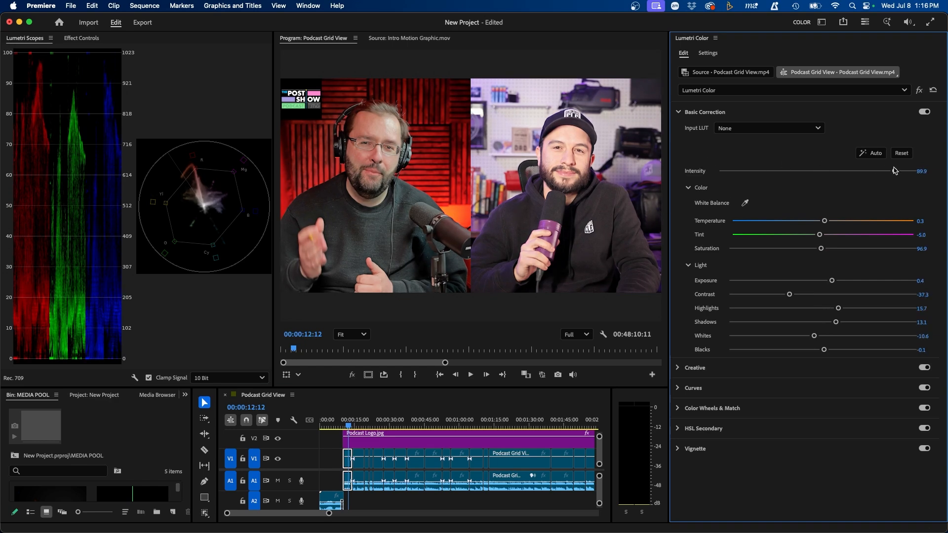
mouse_move(819, 171)
mouse_down()
mouse_move(735, 183)
mouse_move(807, 173)
mouse_up()
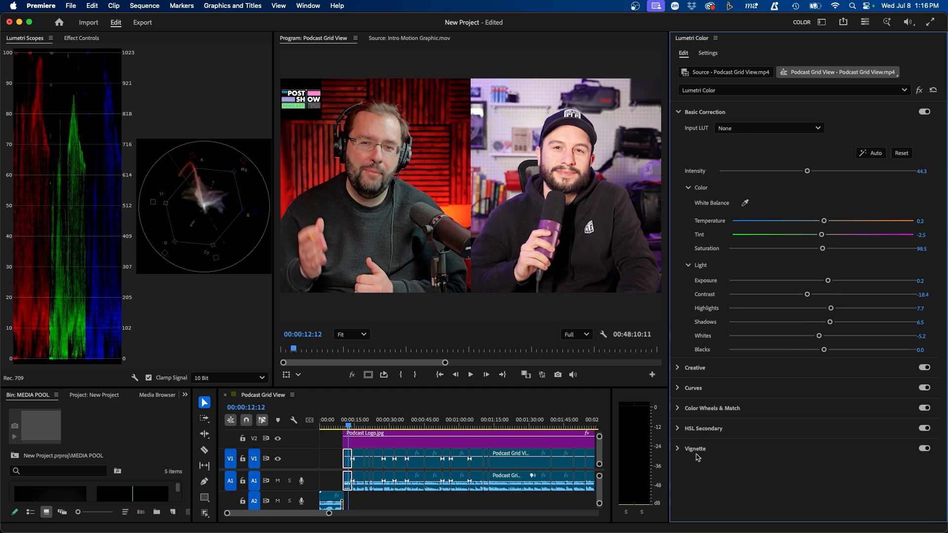
click(410, 444)
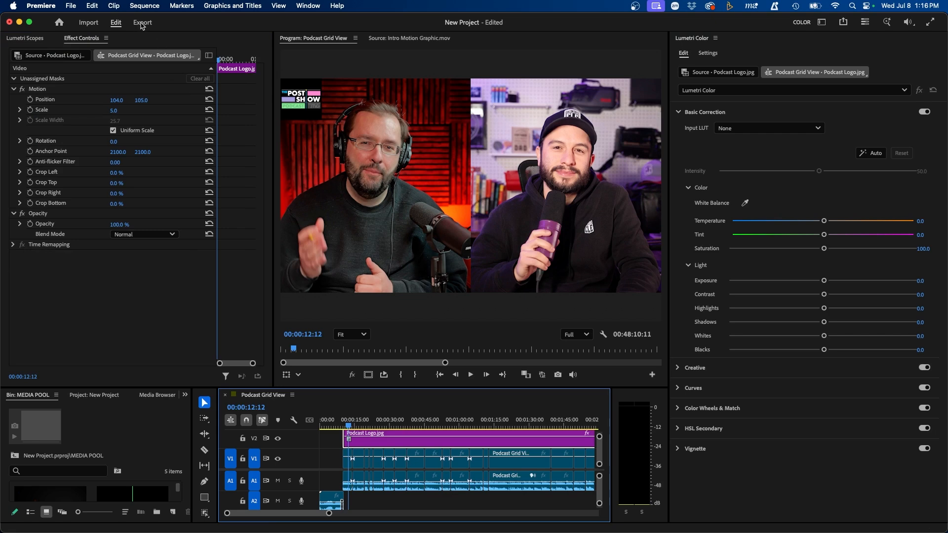
Step: On the Export page, choose the Match Source - Adaptive High Bitrate preset
click(142, 24)
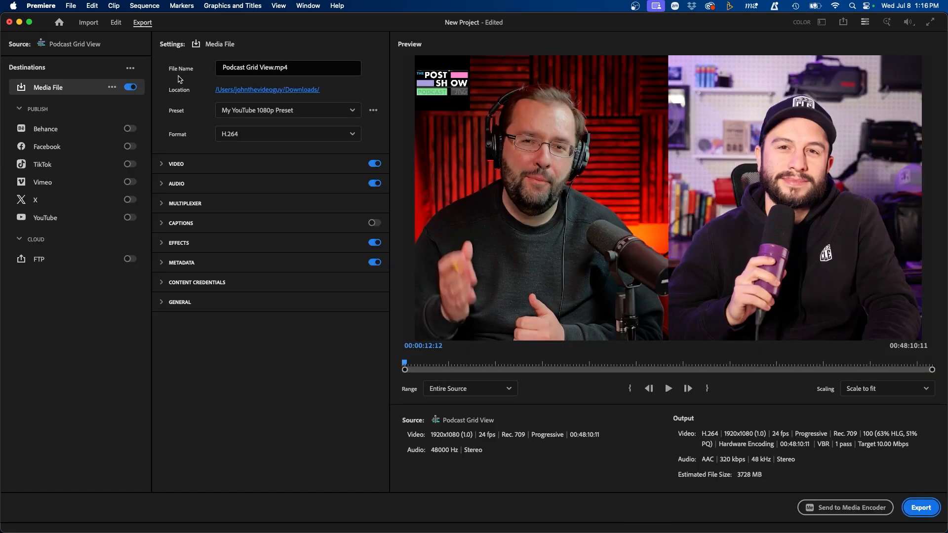
click(233, 111)
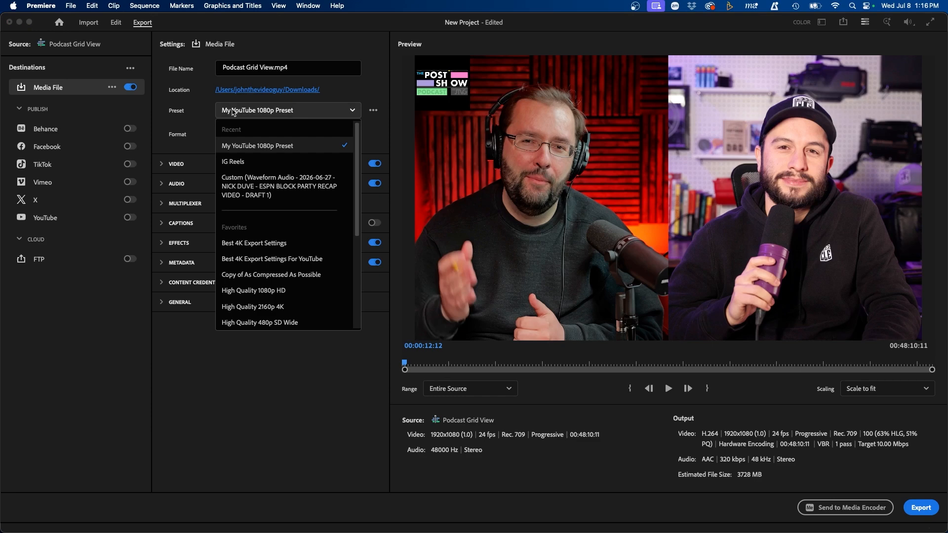
scroll(230, 237, down, 5)
click(296, 248)
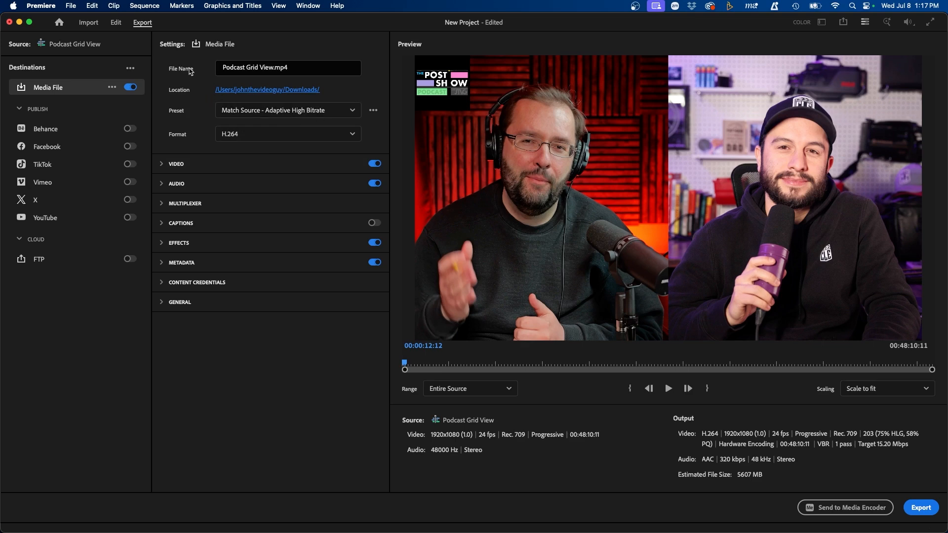
Step: Rename the output file to 'Podcast Final' and export it to Downloads
click(272, 67)
drag(274, 67, 202, 69)
text(Podcast Final)
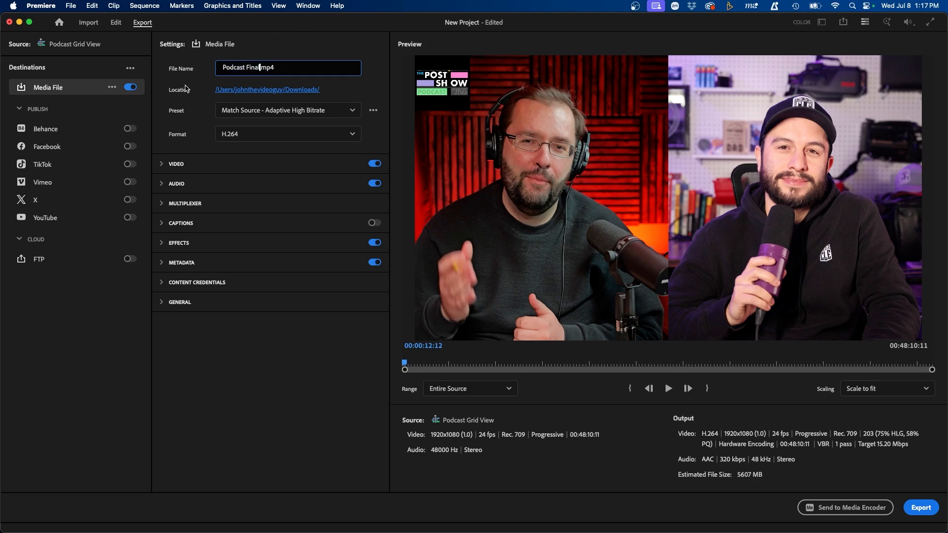
click(218, 89)
key(Escape)
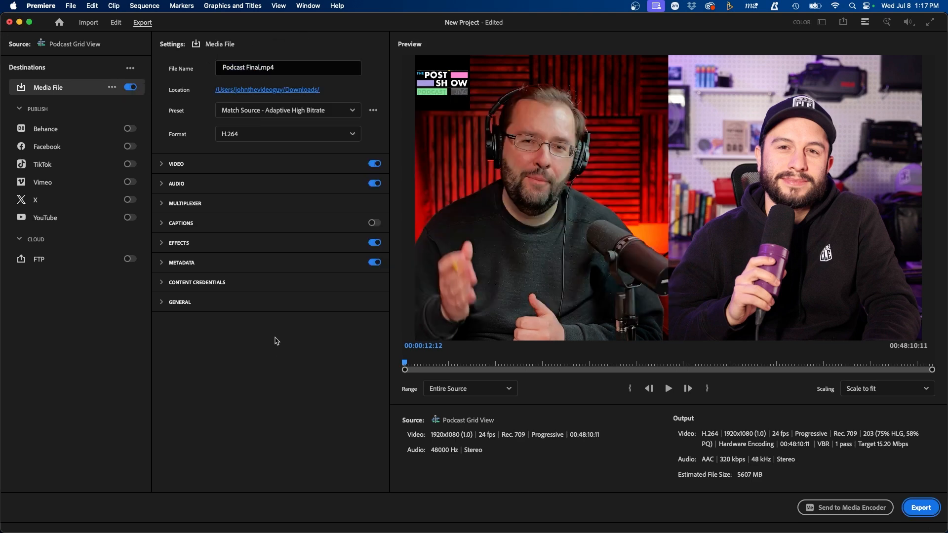
click(920, 507)
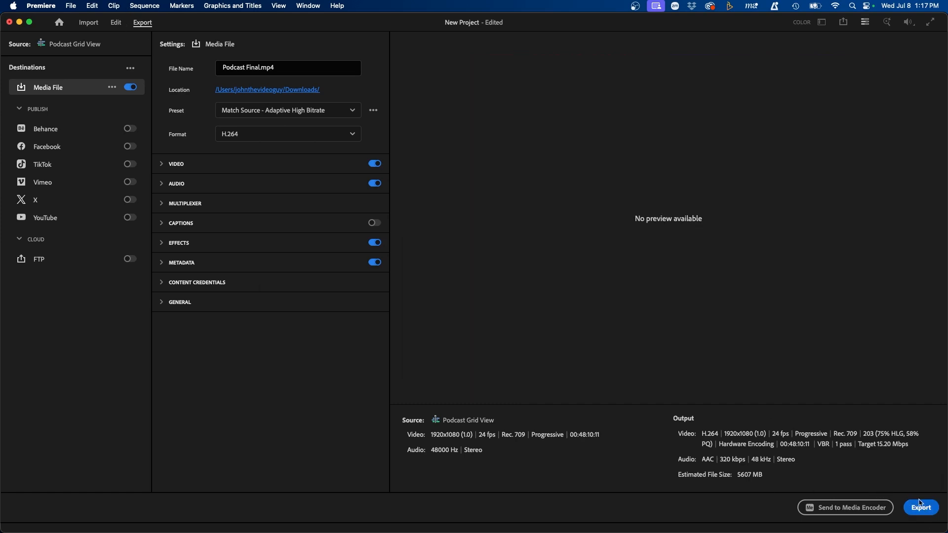